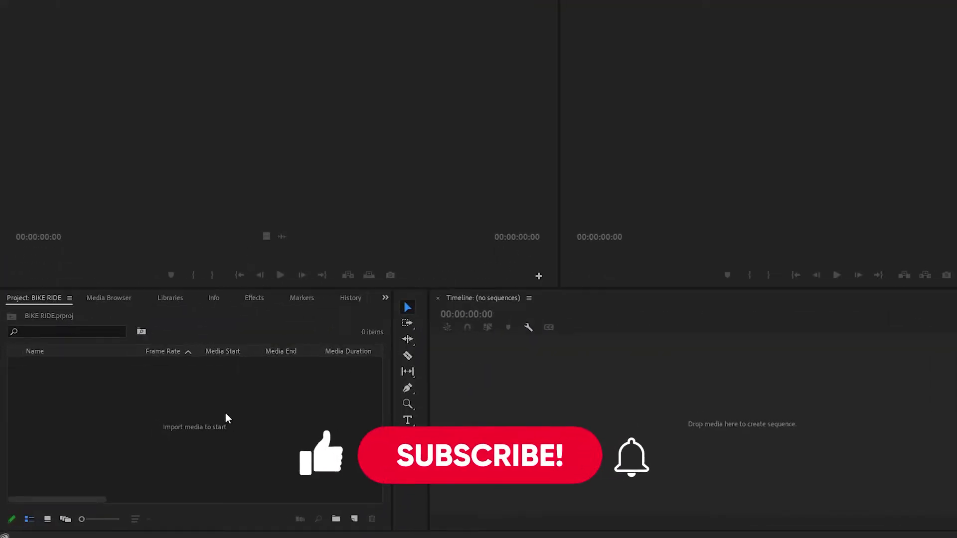
Import all eleven RAW VIDEOS clips, CLIP 1 to CLIP 11, into the BIKE RIDE project.
double_click(195, 450)
key(ctrl+a)
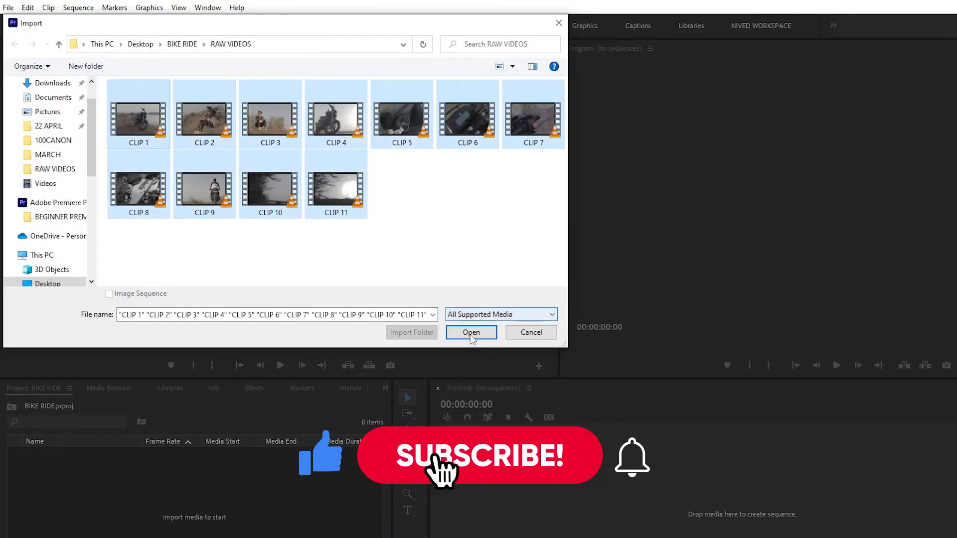
click(469, 305)
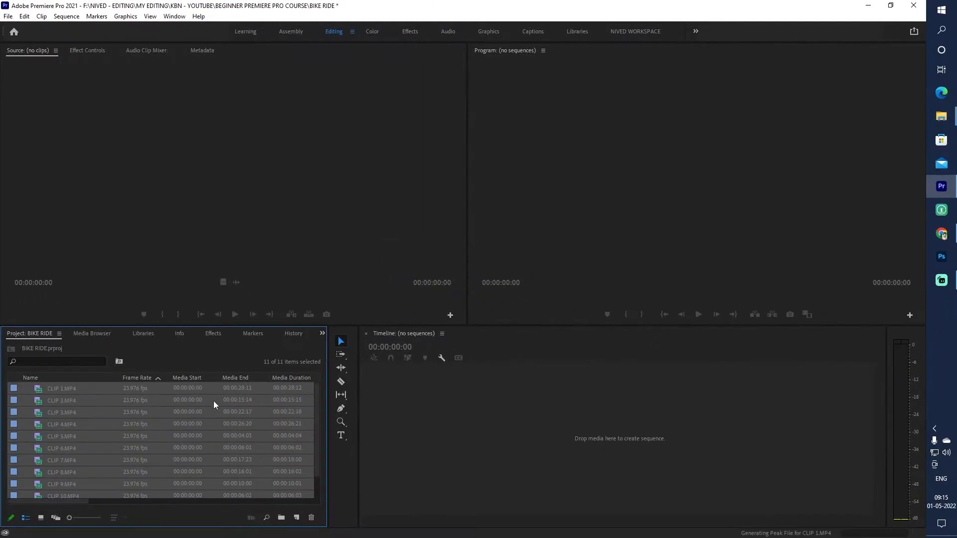
click(145, 411)
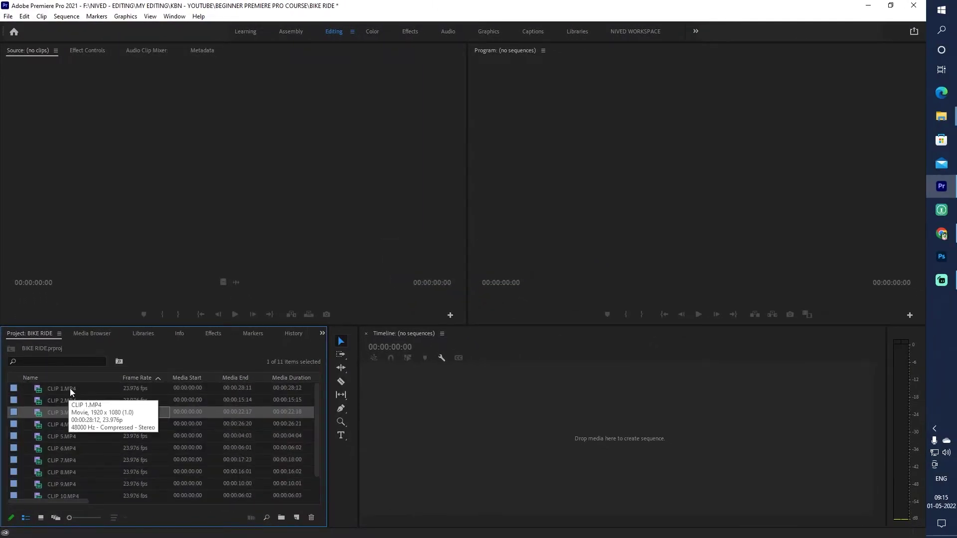
Mark CLIP 1.MP4 from 00:00:06:12 to 00:00:09:05 in the Source monitor and check its audio waveform.
drag(70, 392, 147, 220)
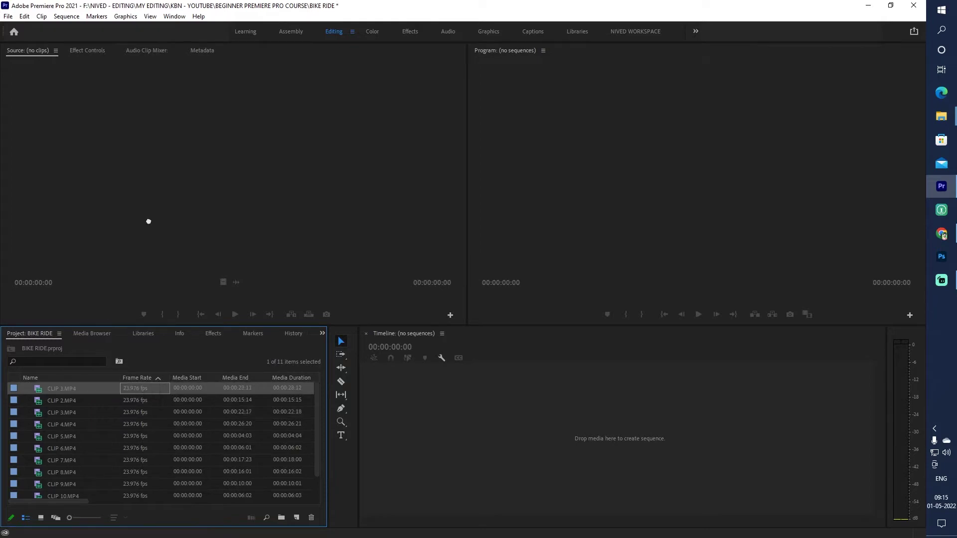
mouse_move(120, 373)
mouse_down()
mouse_move(233, 369)
mouse_move(196, 369)
mouse_up()
key(i)
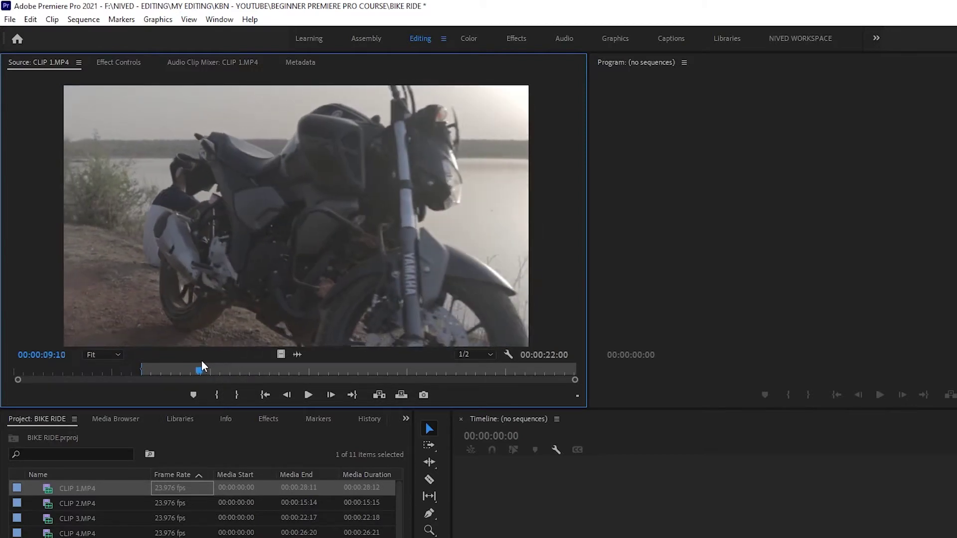
key(o)
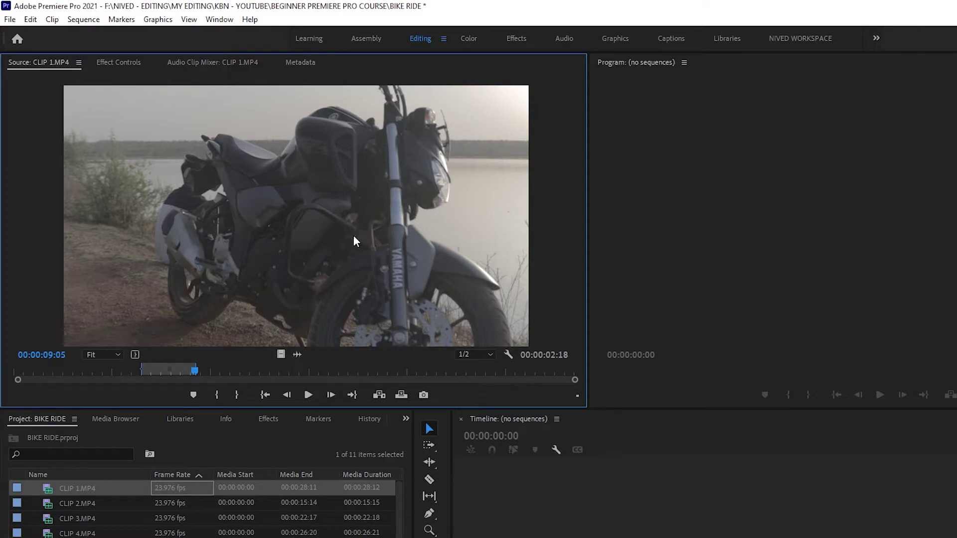
click(299, 357)
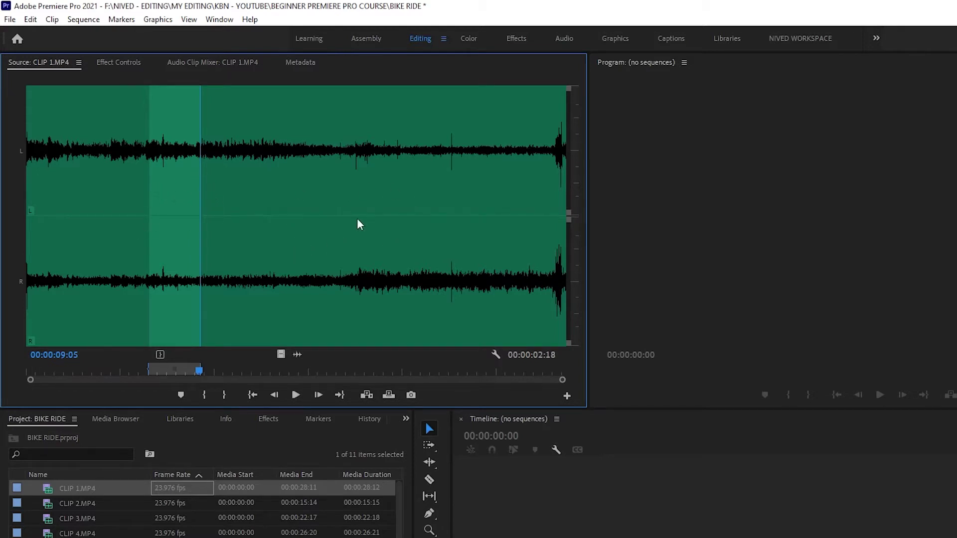
drag(245, 370, 310, 368)
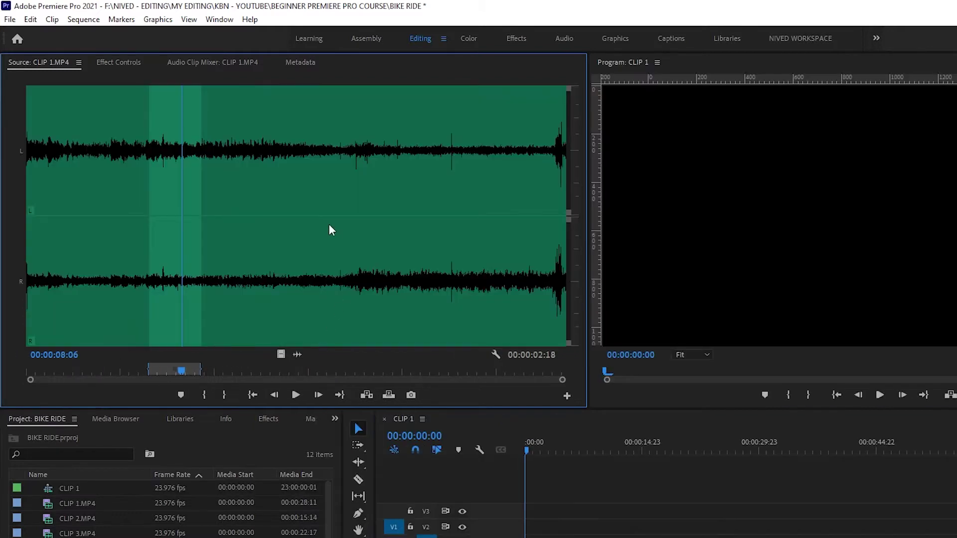
Drop the marked 00:00:02:18 CLIP 1.MP4 section at the start of V1 and A1.
click(280, 354)
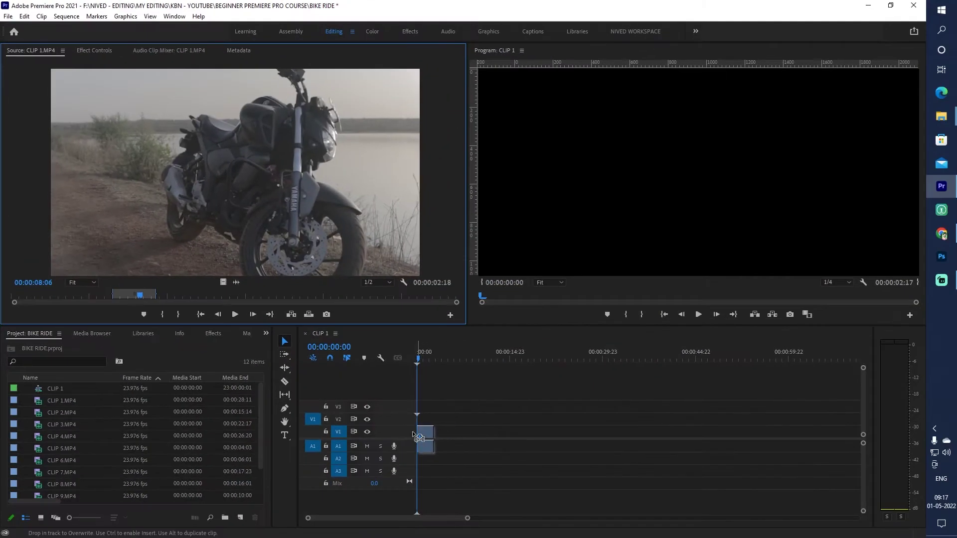
drag(269, 231, 413, 432)
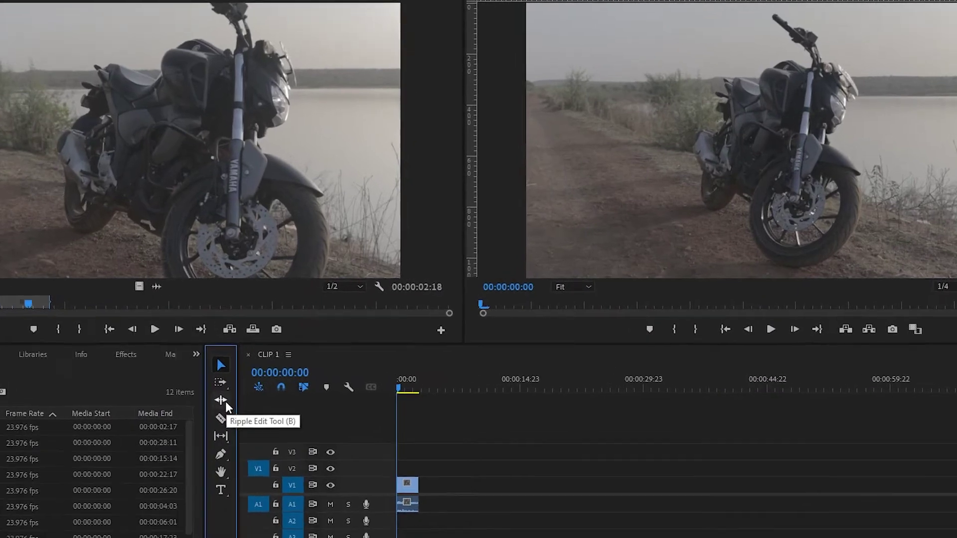
click(286, 369)
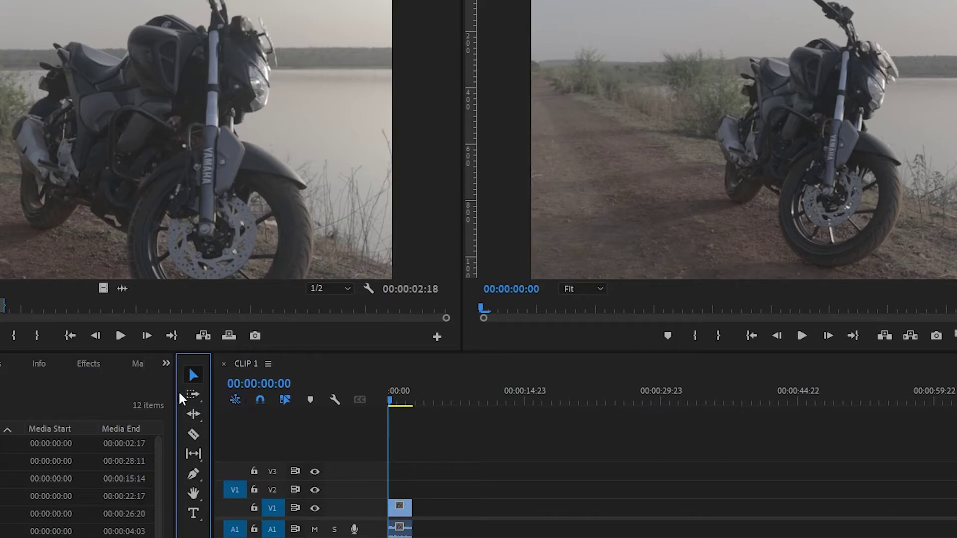
click(194, 375)
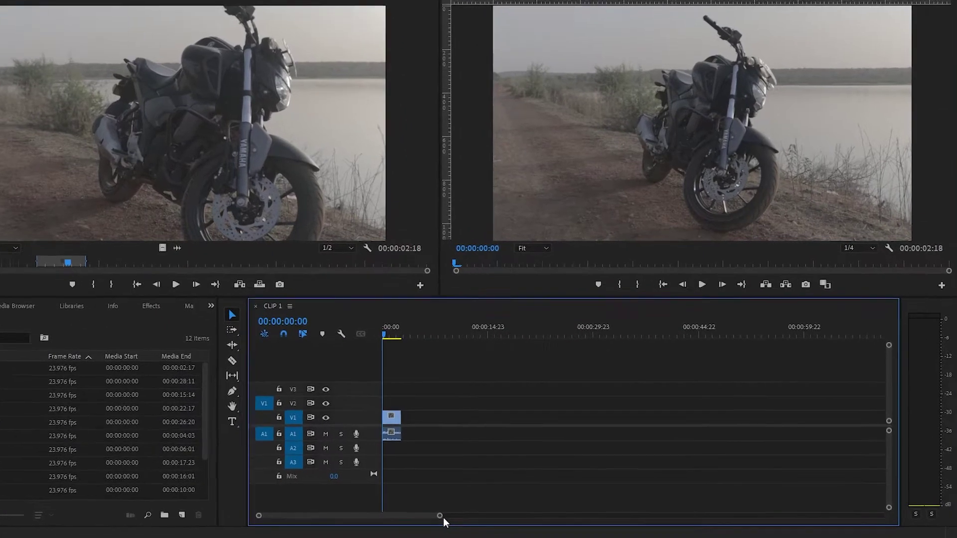
Choose the Zoom Tool from the Hand Tool flyout after trying the timeline zoom bar.
drag(467, 518, 421, 523)
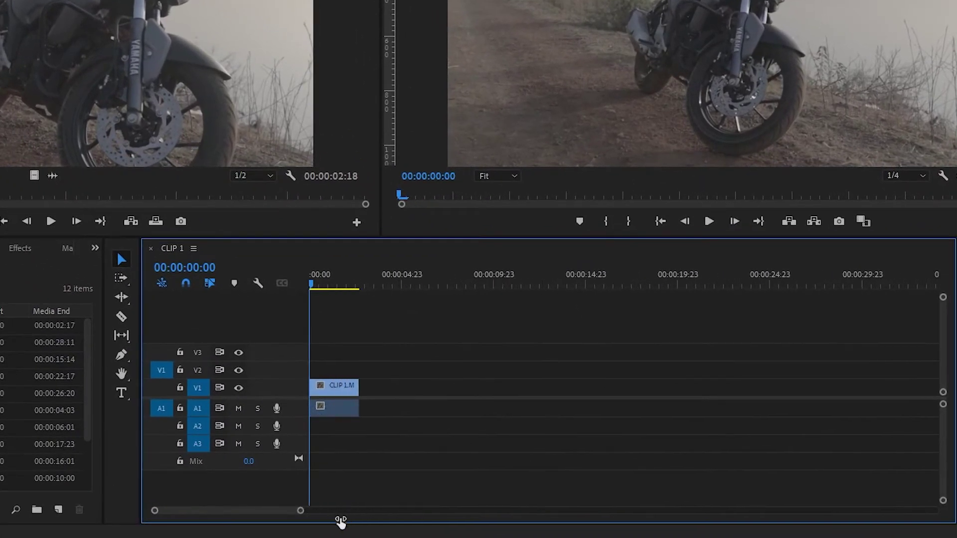
drag(312, 521, 425, 516)
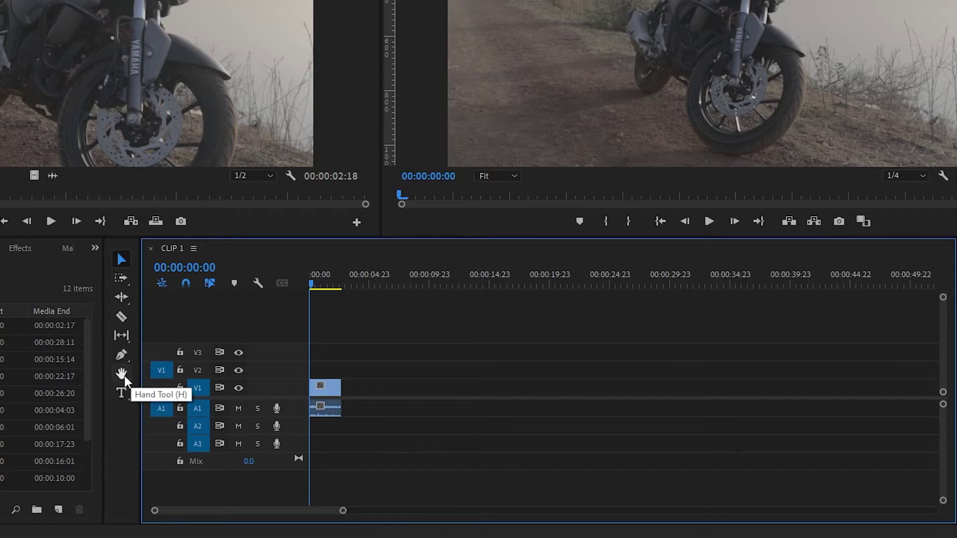
click(122, 376)
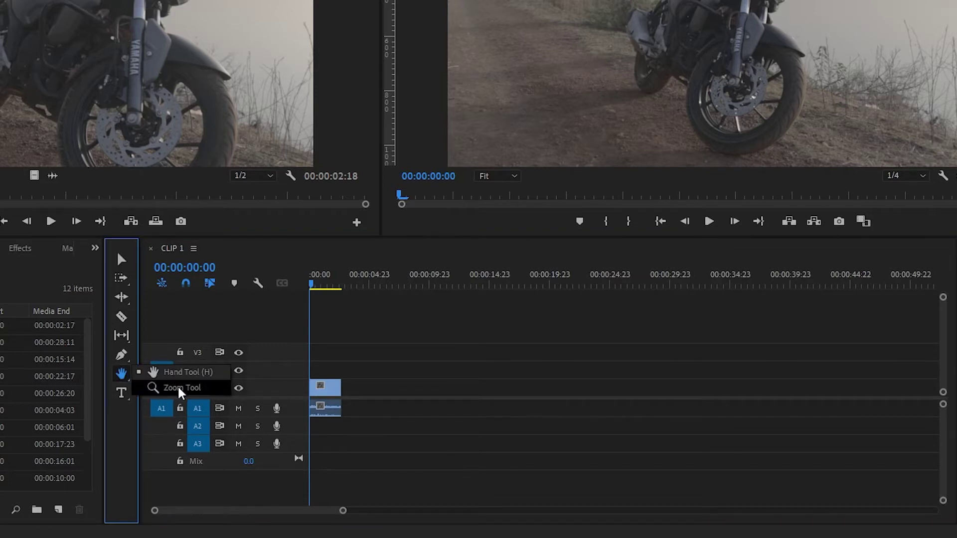
click(175, 388)
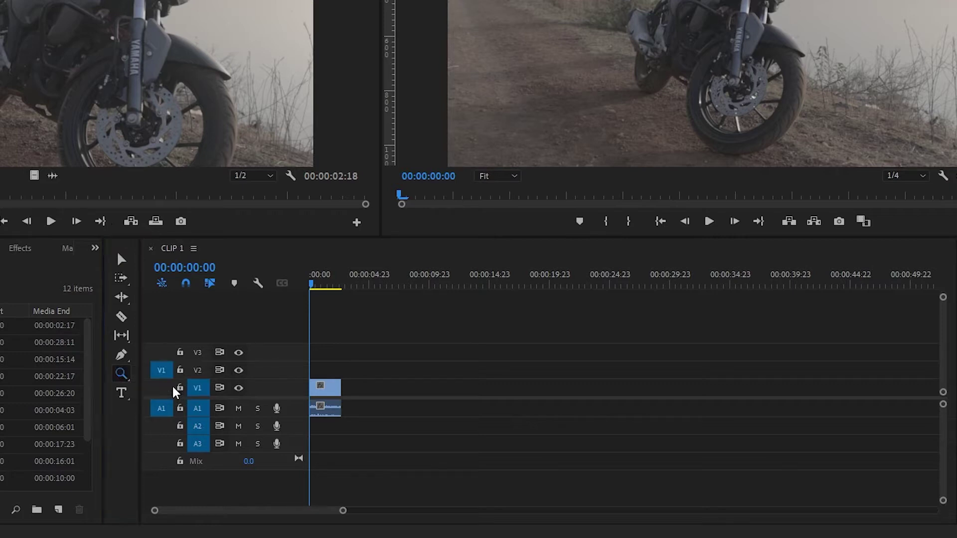
Zoom the timeline until CLIP 1.MP4 spans about half the track, then select its video and audio.
click(441, 367)
click(443, 368)
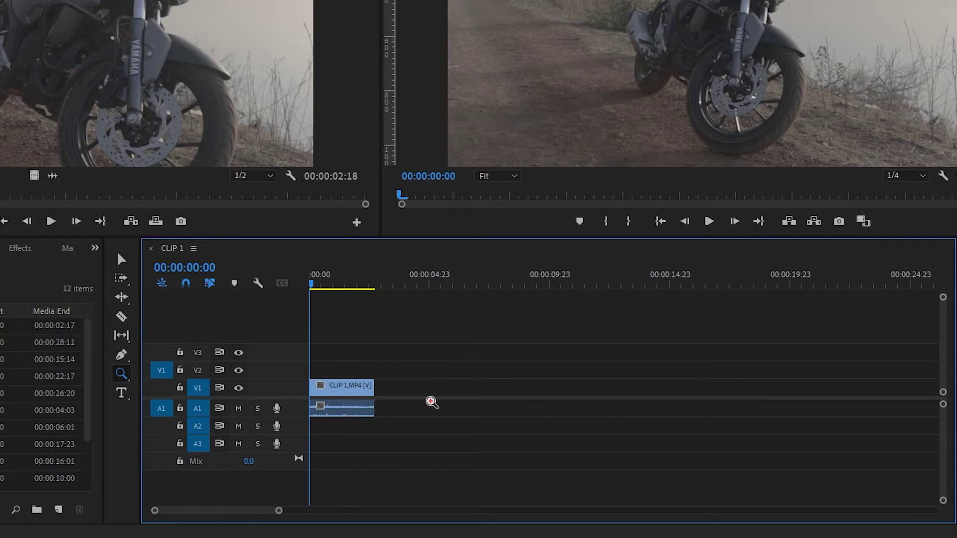
click(432, 400)
click(507, 393)
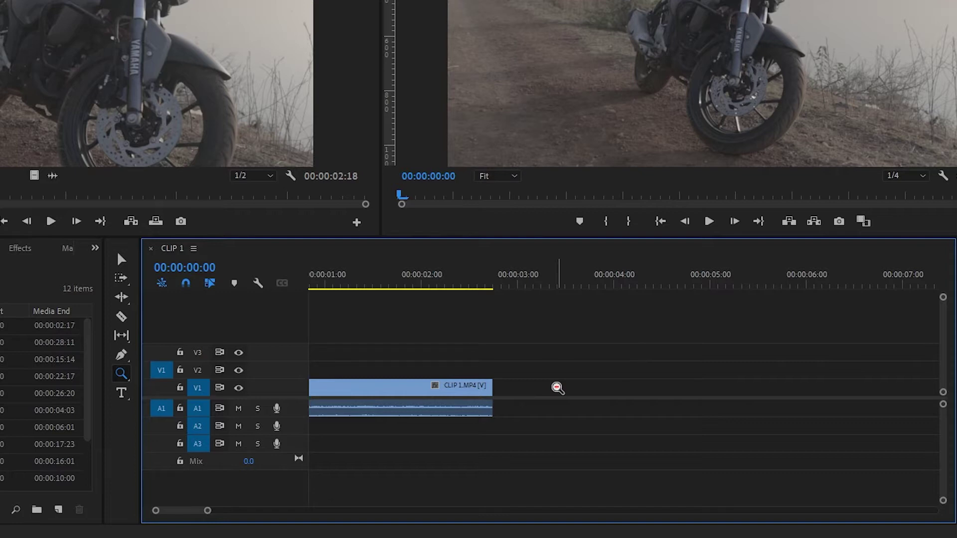
alt+click(557, 387)
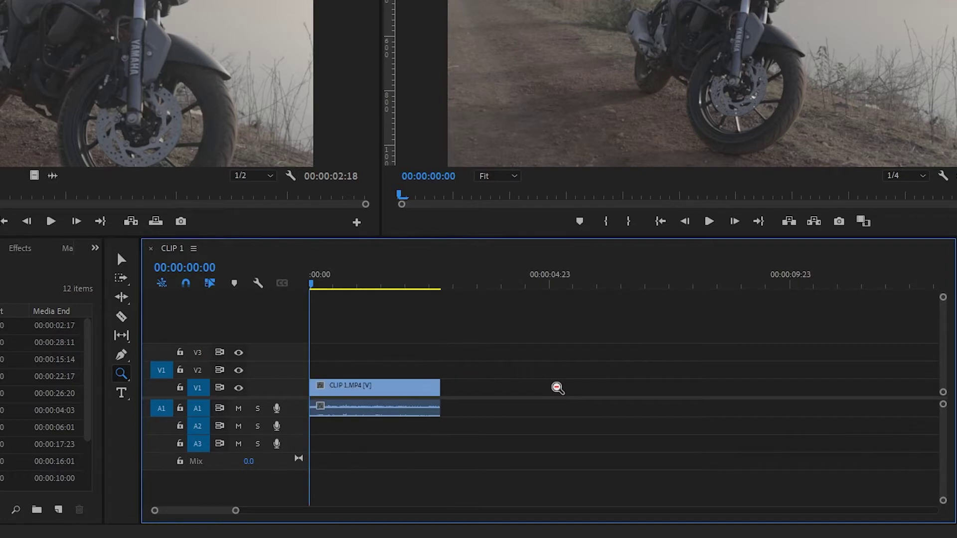
alt+click(557, 387)
alt+click(556, 387)
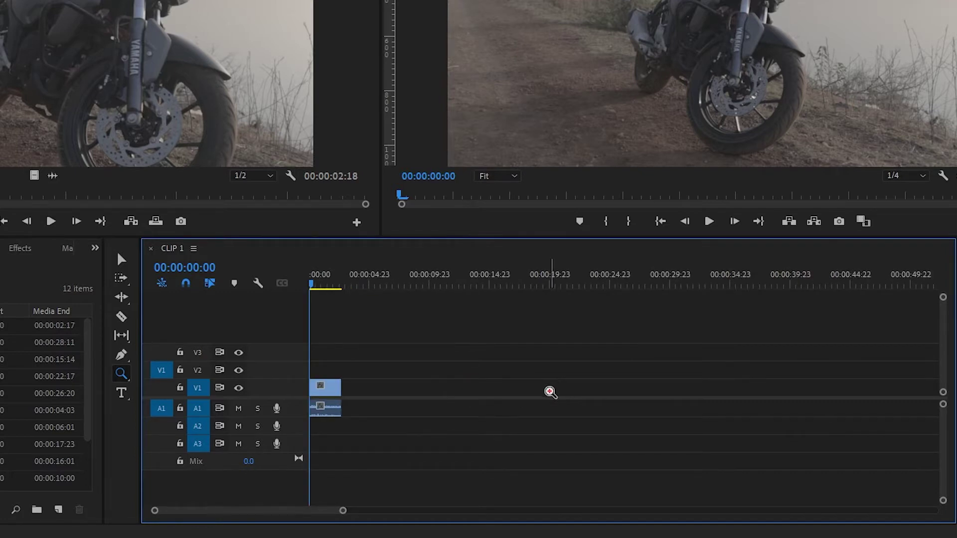
click(548, 390)
click(553, 391)
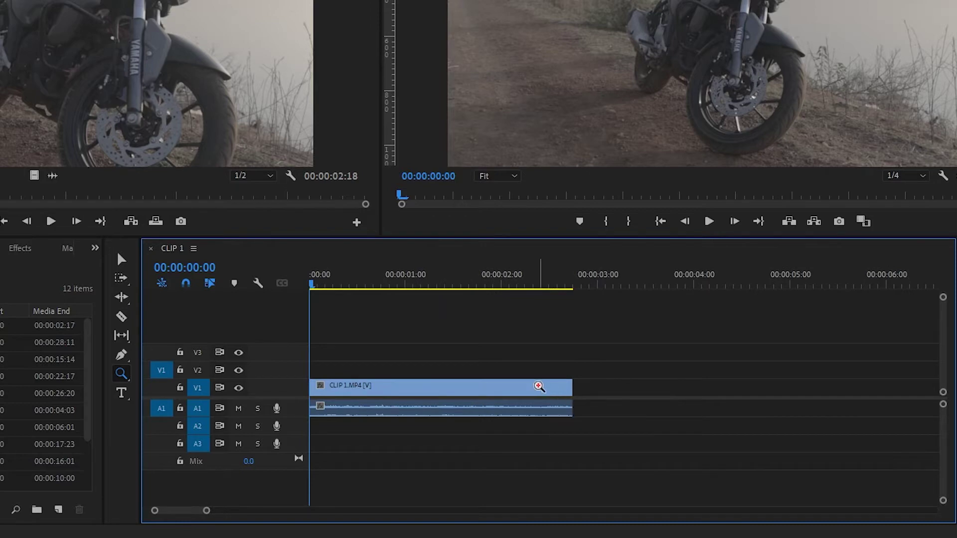
click(122, 260)
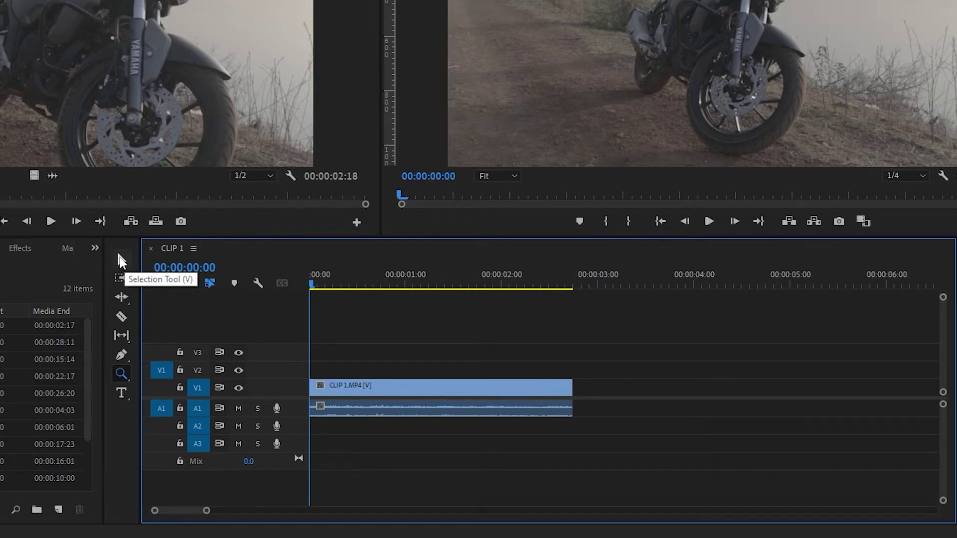
key(ctrl+a)
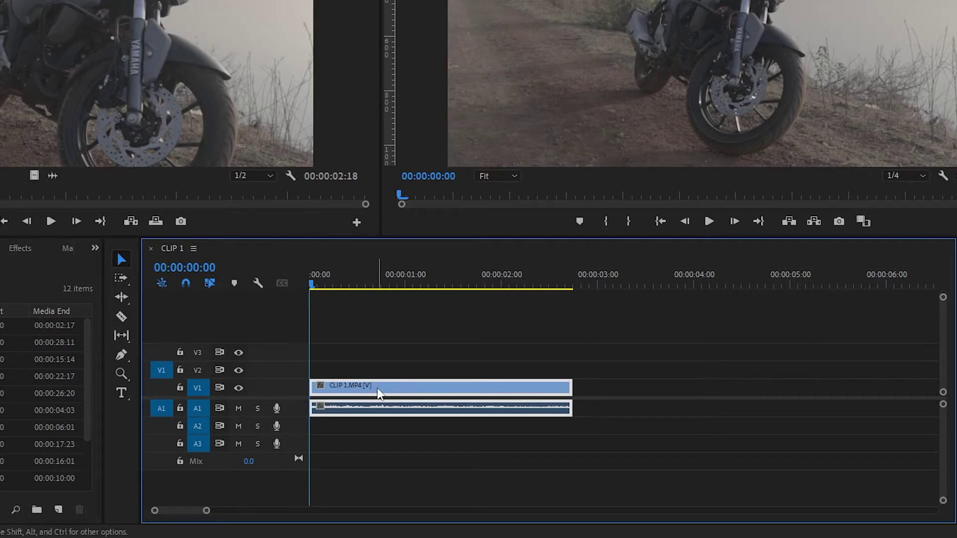
Scrub the uncut CLIP 1.MP4 clip, deselect it, and park the playhead at 00:00:03:03 for the Razor Tool.
mouse_move(378, 392)
mouse_down()
mouse_move(393, 391)
mouse_move(379, 391)
mouse_up()
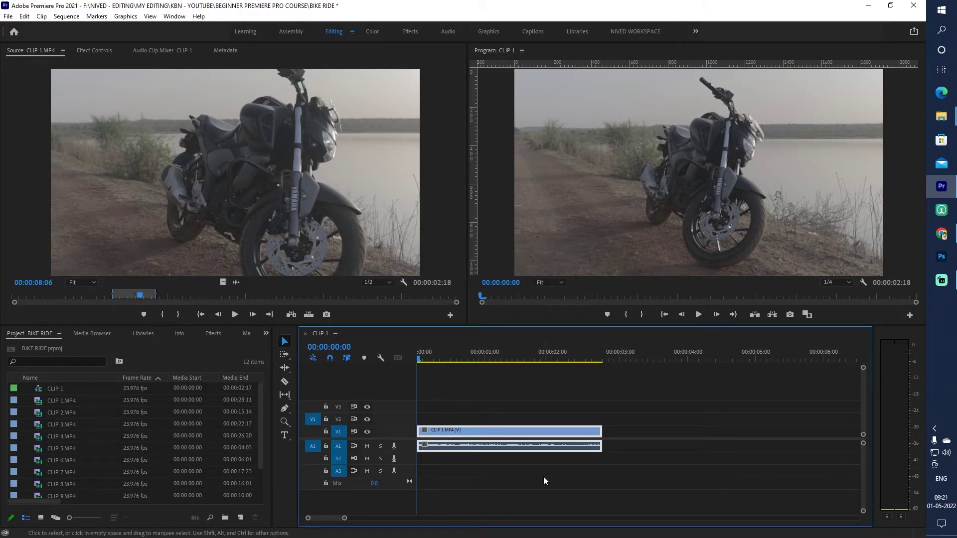
mouse_move(451, 358)
mouse_down()
mouse_move(517, 370)
mouse_move(403, 383)
mouse_up()
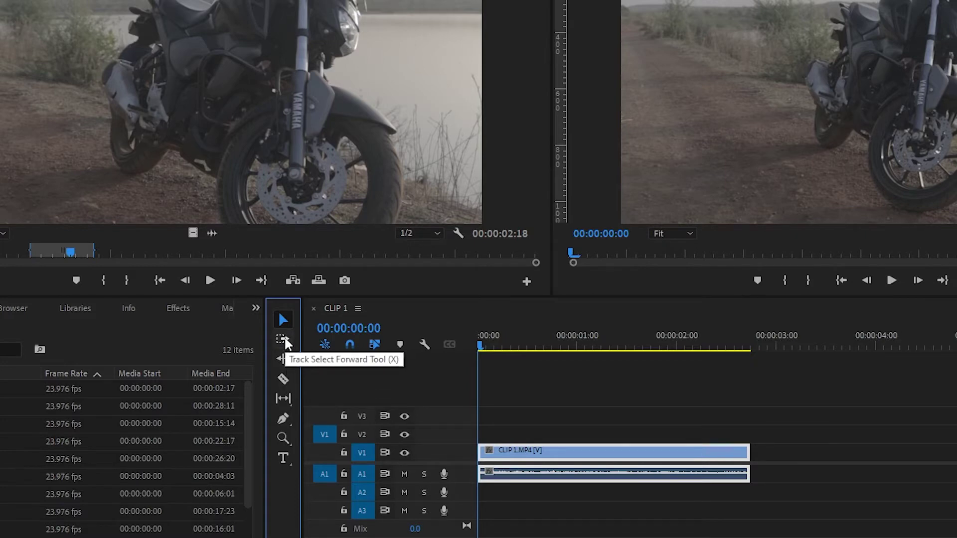
click(641, 380)
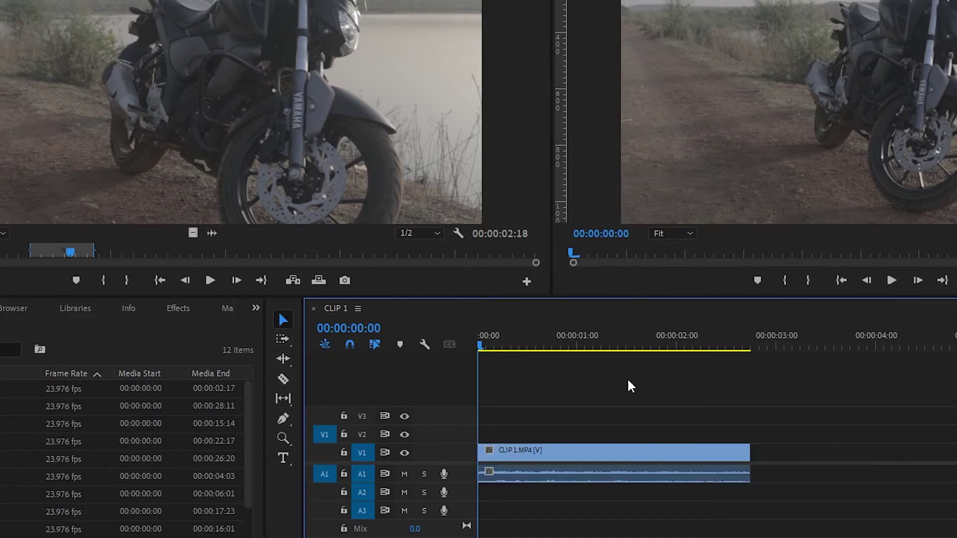
click(790, 337)
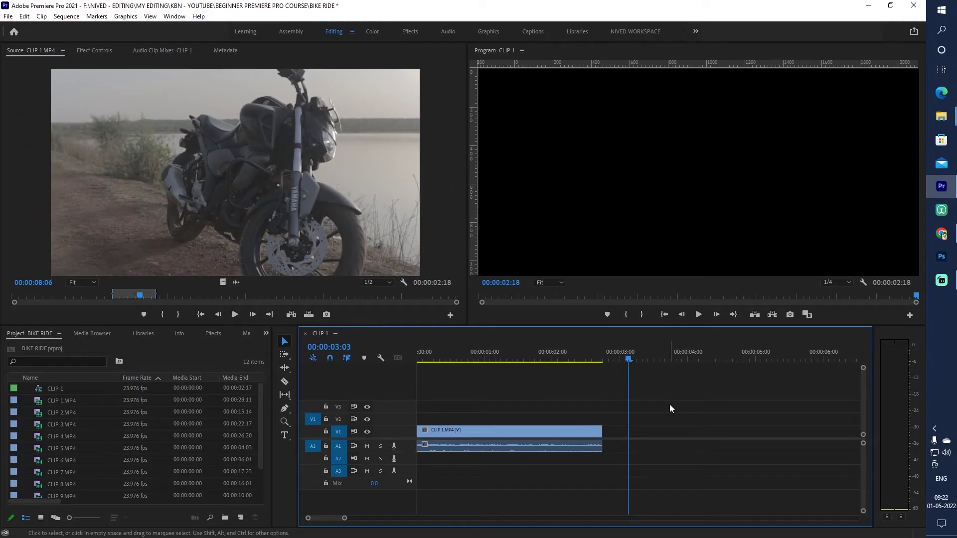
key(c)
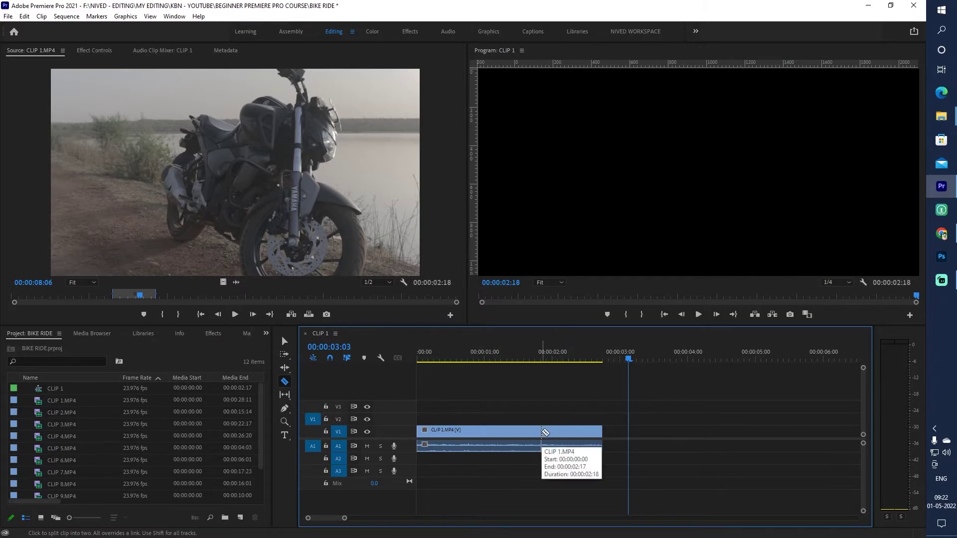
click(555, 359)
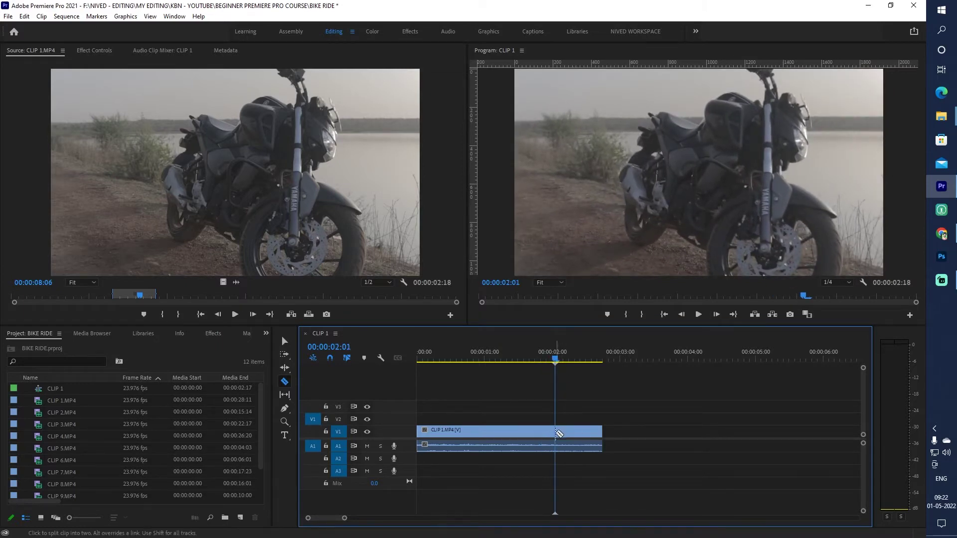
key(Right)
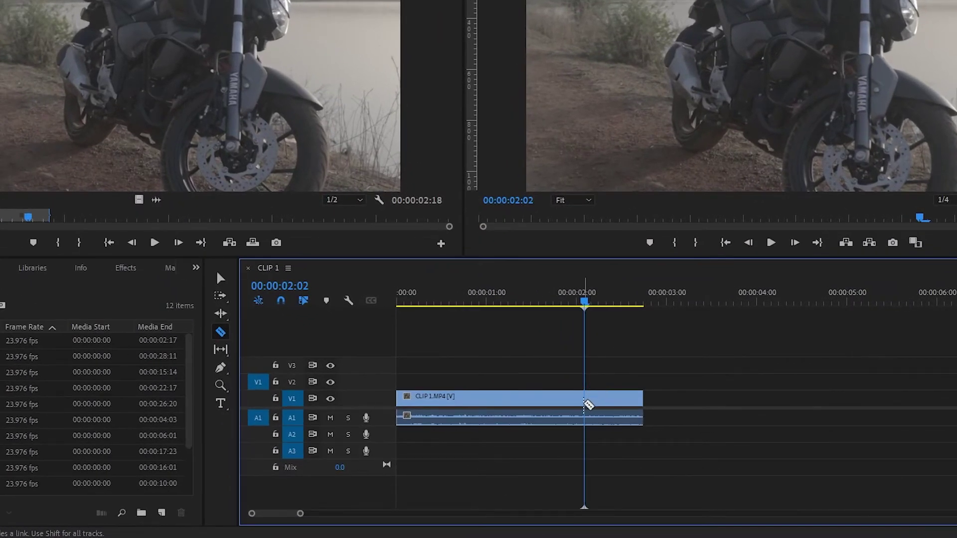
click(585, 401)
key(v)
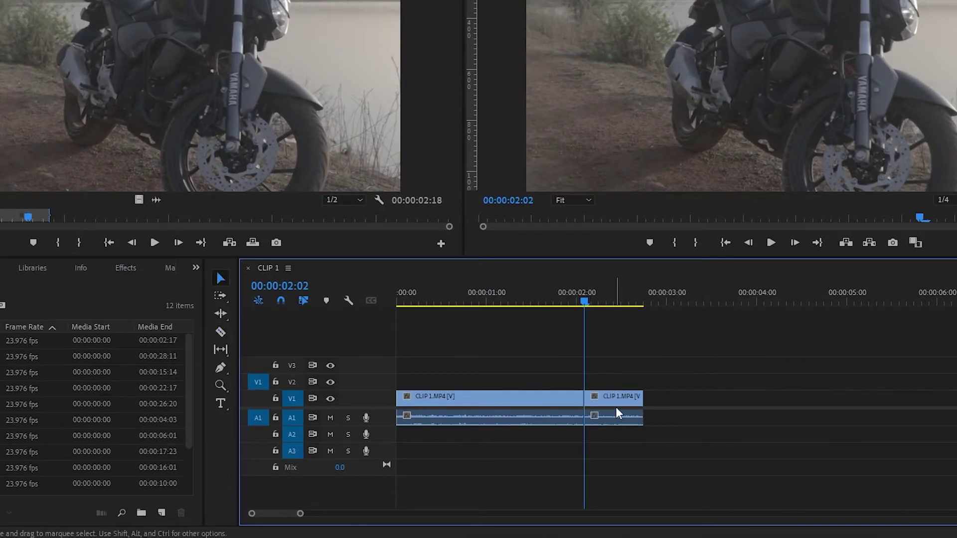
drag(612, 401, 696, 405)
drag(686, 299, 687, 299)
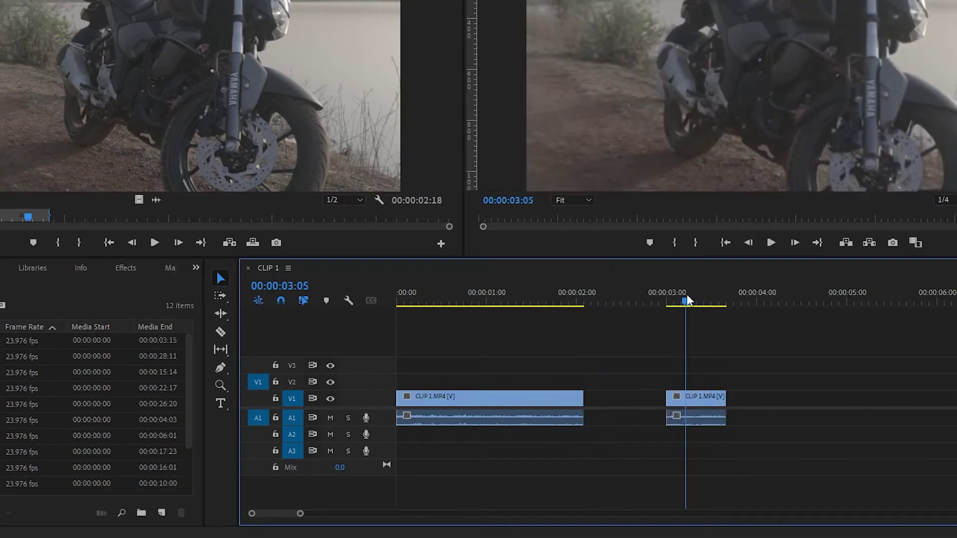
click(696, 401)
key(Delete)
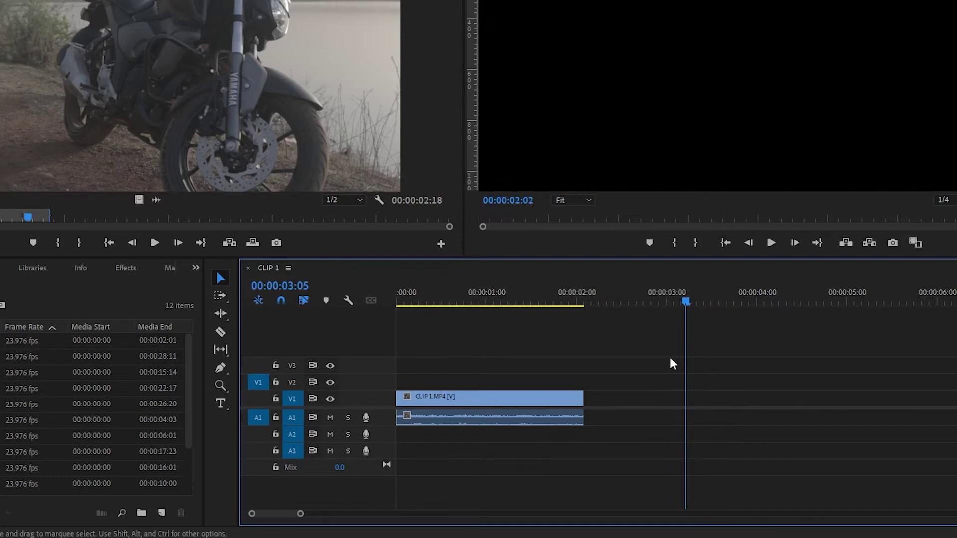
click(570, 302)
drag(573, 317, 569, 319)
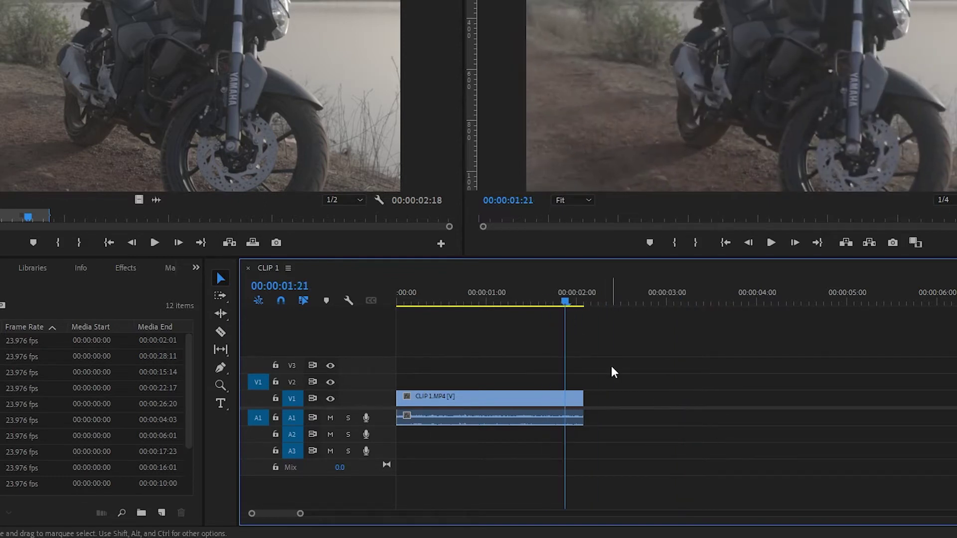
key(ctrl+z)
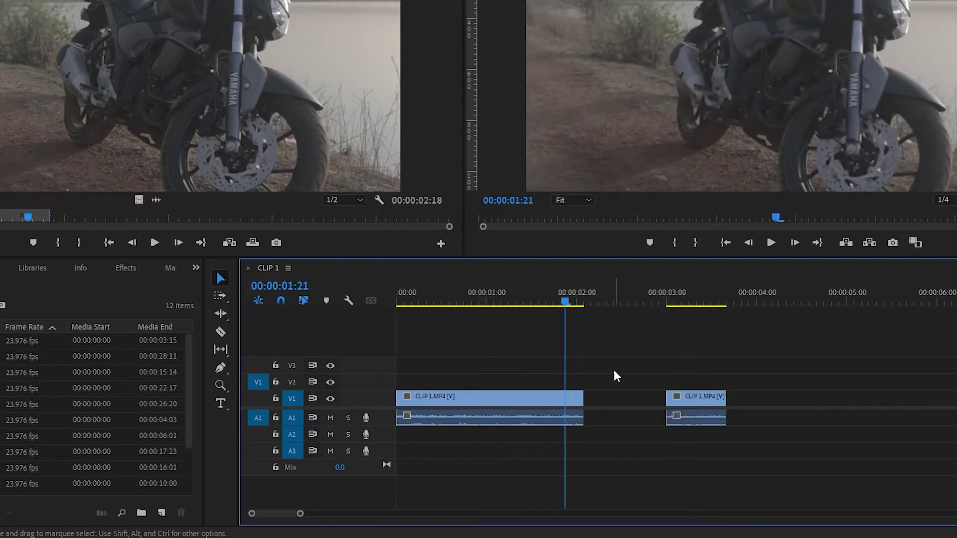
key(ctrl+z)
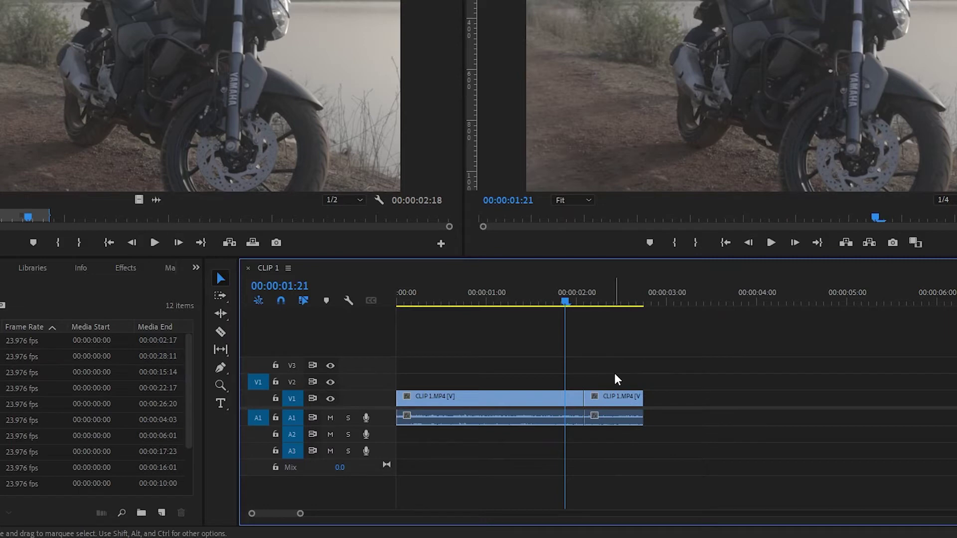
key(ctrl+z)
click(585, 299)
Trim CLIP 1.MP4's end so the sequence stops near 00:00:02:03, then play it back.
drag(585, 298, 591, 315)
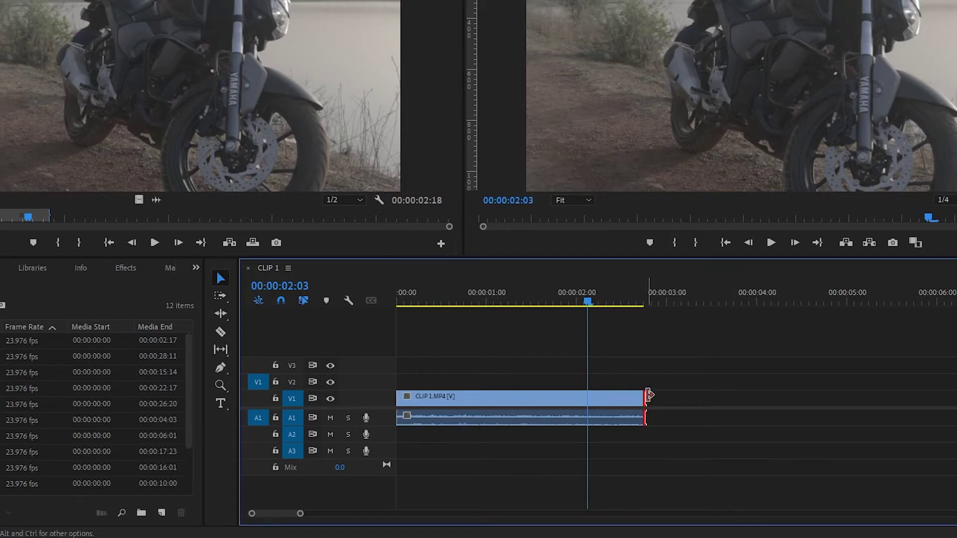
mouse_move(648, 396)
mouse_down()
mouse_move(817, 400)
mouse_move(599, 423)
mouse_up()
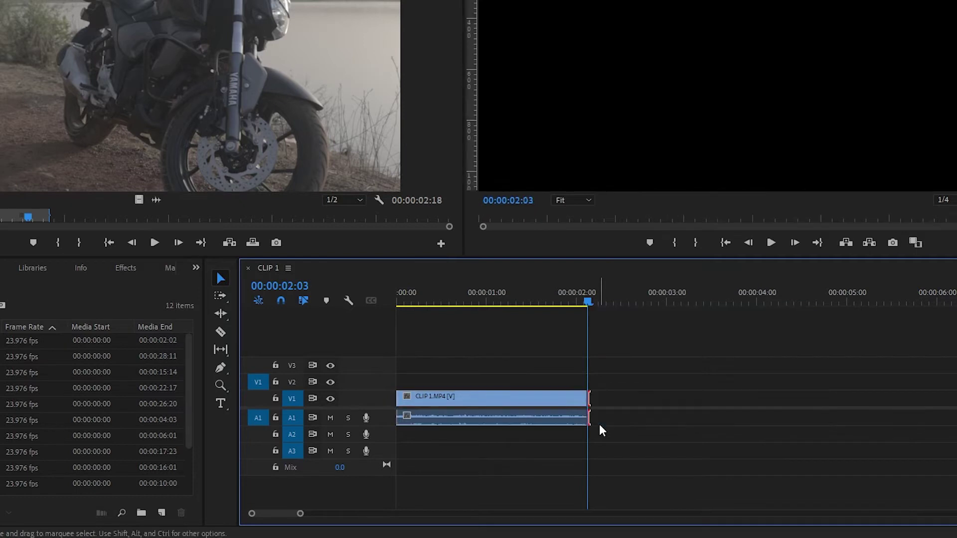
mouse_move(563, 298)
mouse_down()
mouse_move(581, 301)
mouse_move(515, 305)
mouse_up()
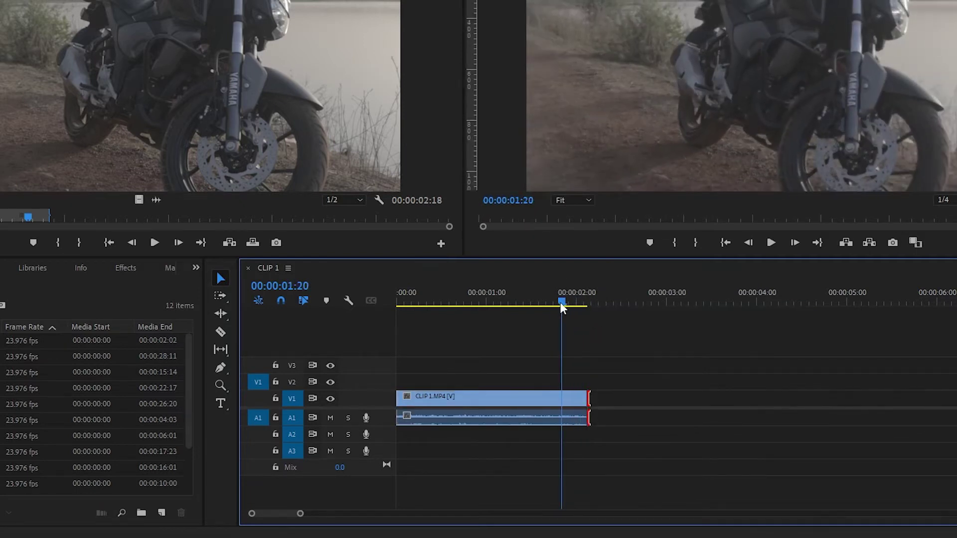
key(space)
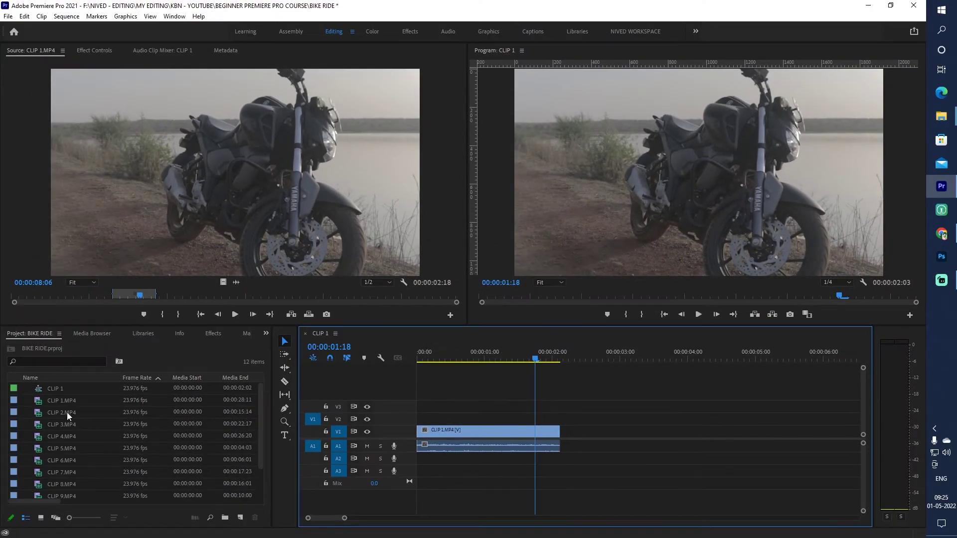
Mark CLIP 2.MP4 from 04:06 to 05:13 and place the 00:00:01:08 section on V1 after a gap.
double_click(67, 412)
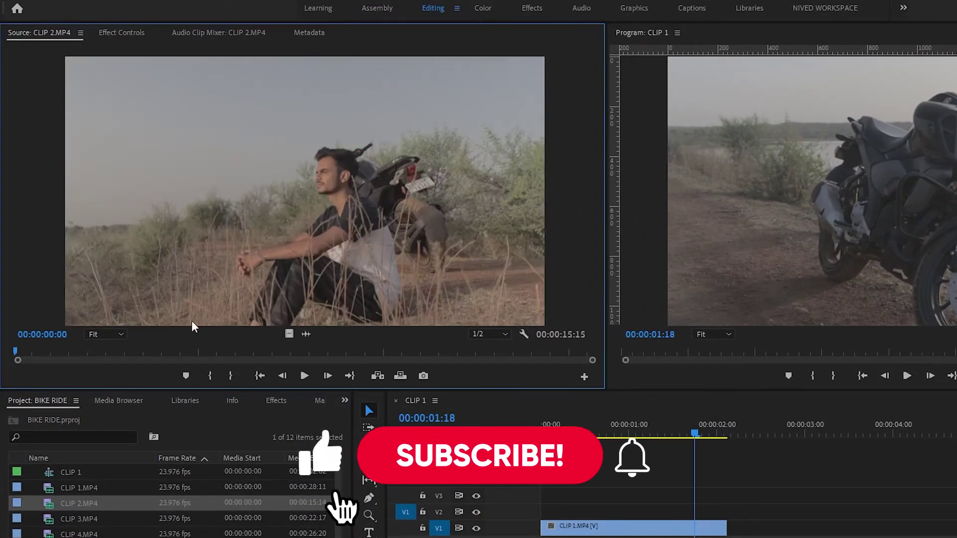
drag(169, 352, 220, 352)
key(i)
key(o)
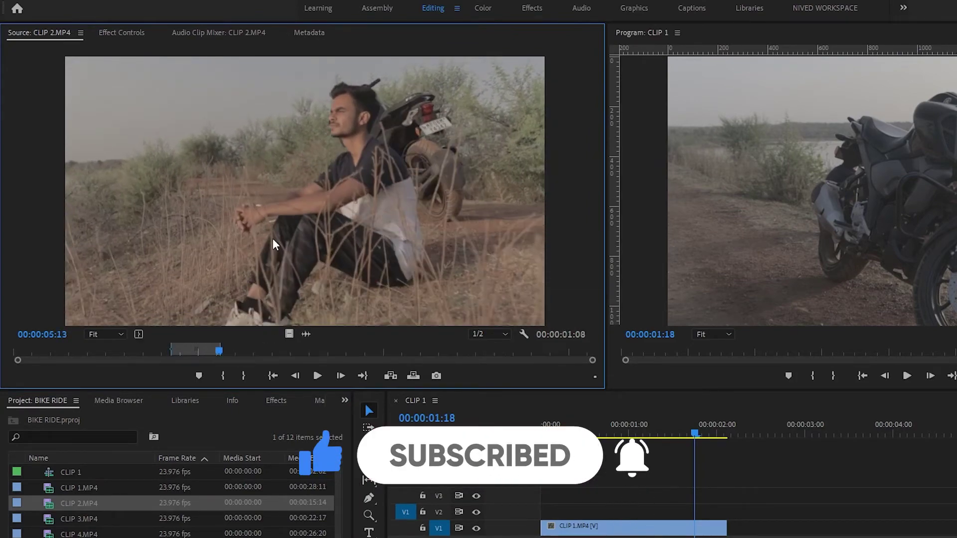
drag(272, 238, 910, 523)
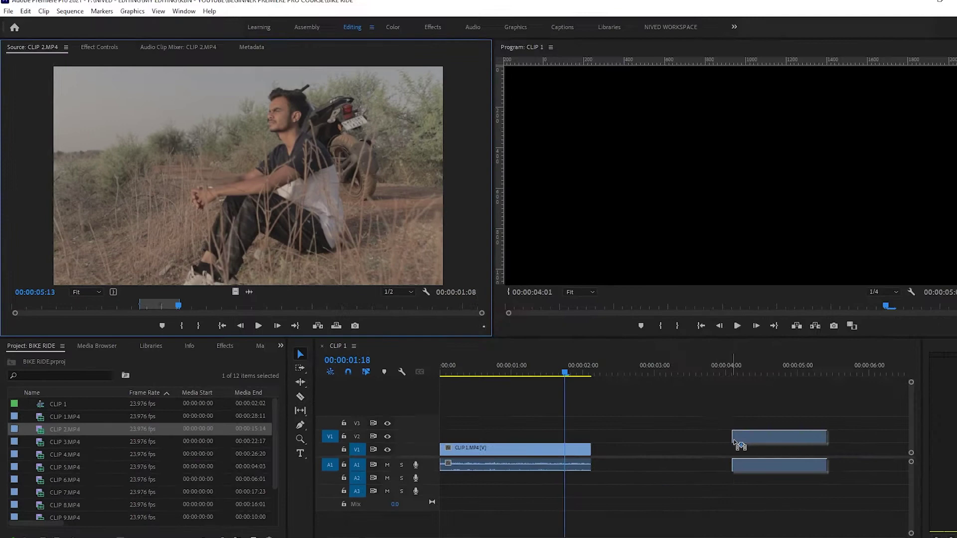
mouse_move(736, 443)
mouse_down()
mouse_move(758, 459)
mouse_move(715, 437)
mouse_up()
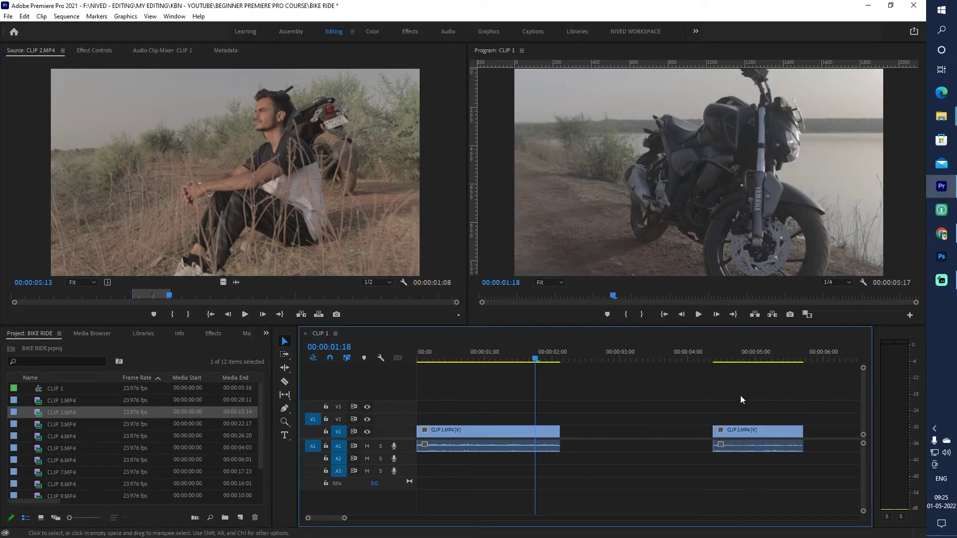
key(minus)
drag(518, 362, 588, 363)
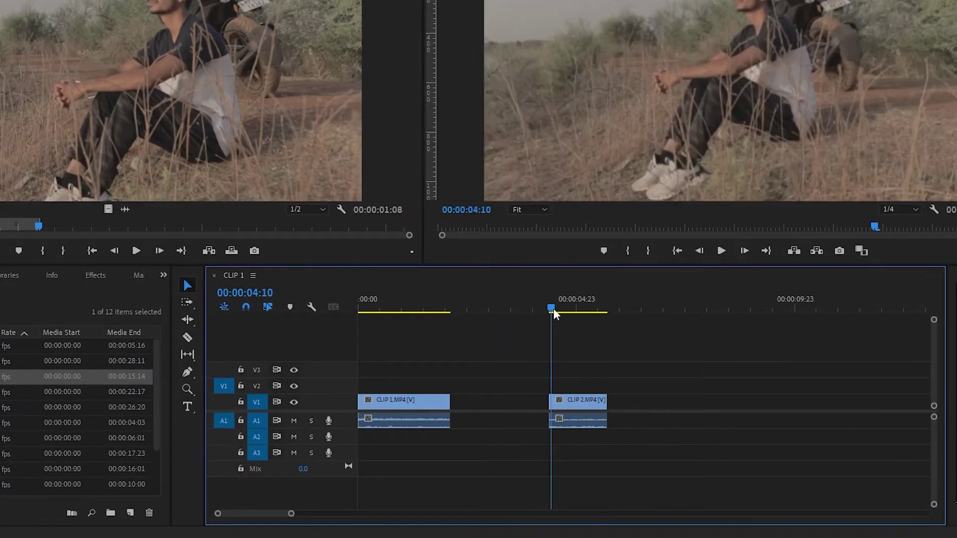
drag(578, 314, 513, 326)
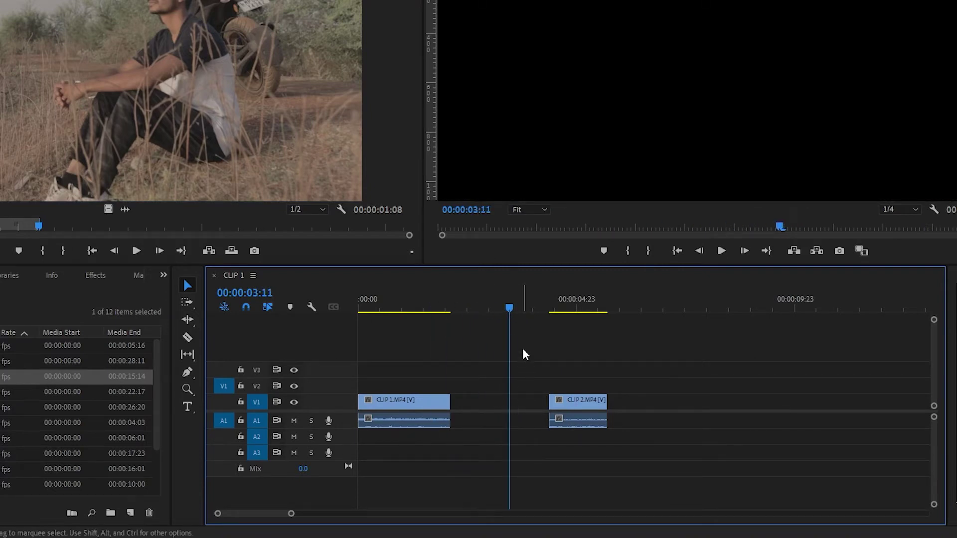
drag(441, 323, 569, 324)
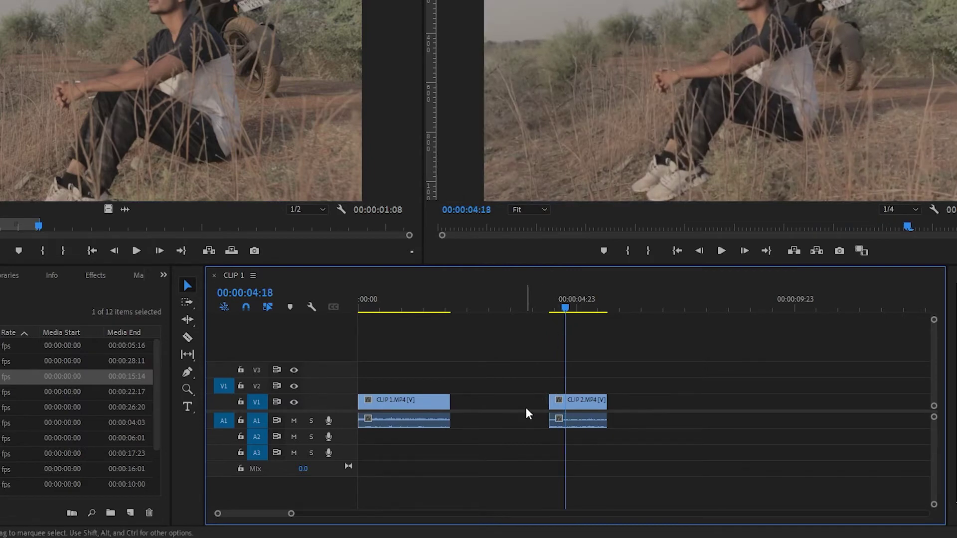
key(Left)
key(Left)
key(Left)
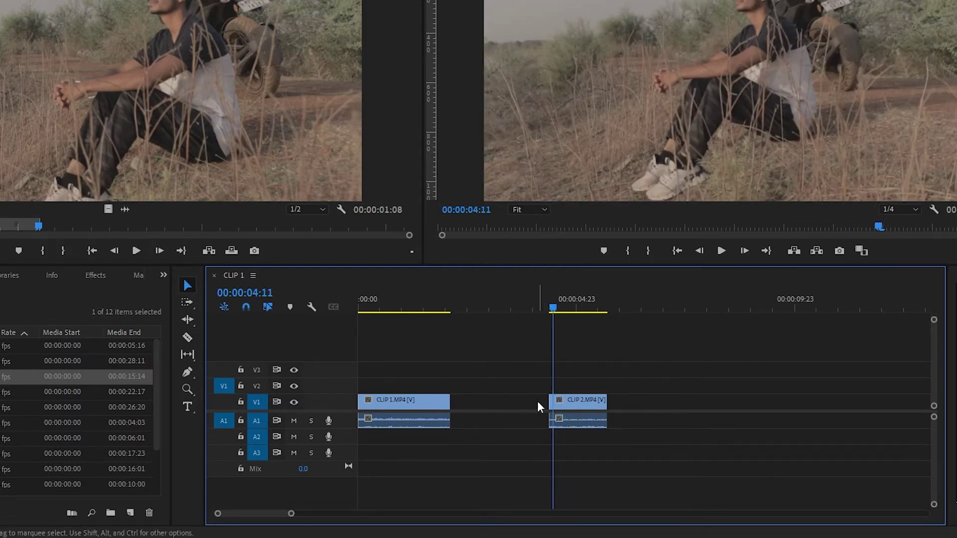
click(520, 408)
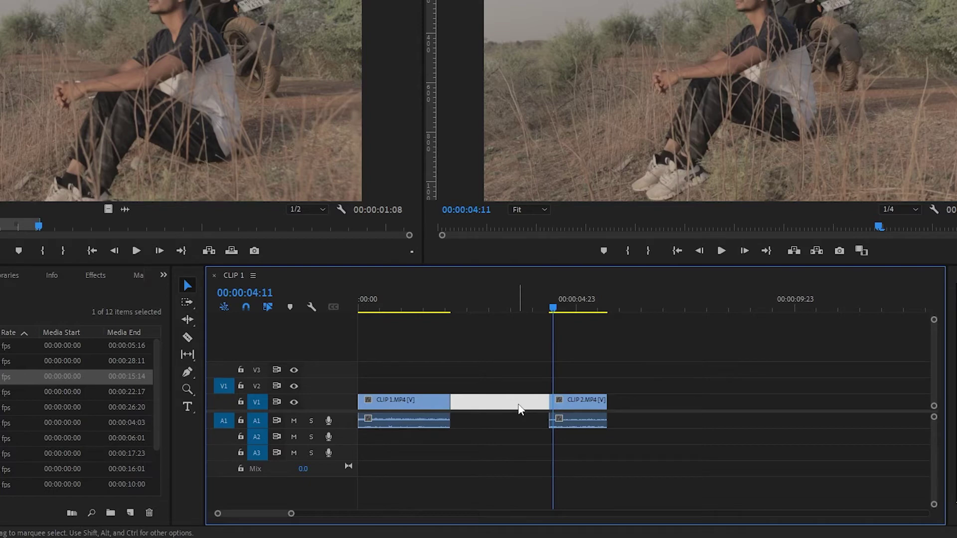
key(Delete)
key(ctrl+z)
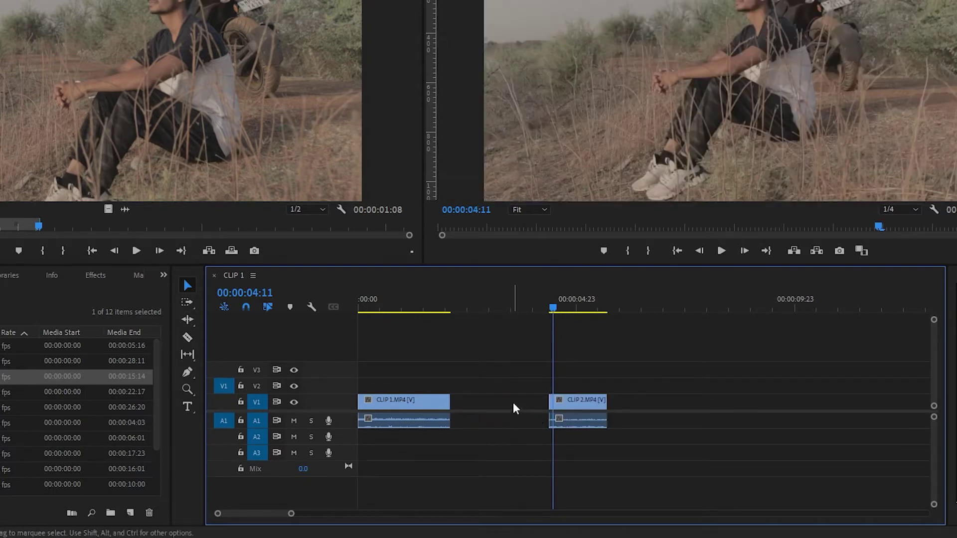
Ripple Delete the gap between CLIP 1 and CLIP 2 on V1, then review the new cut.
right_click(513, 406)
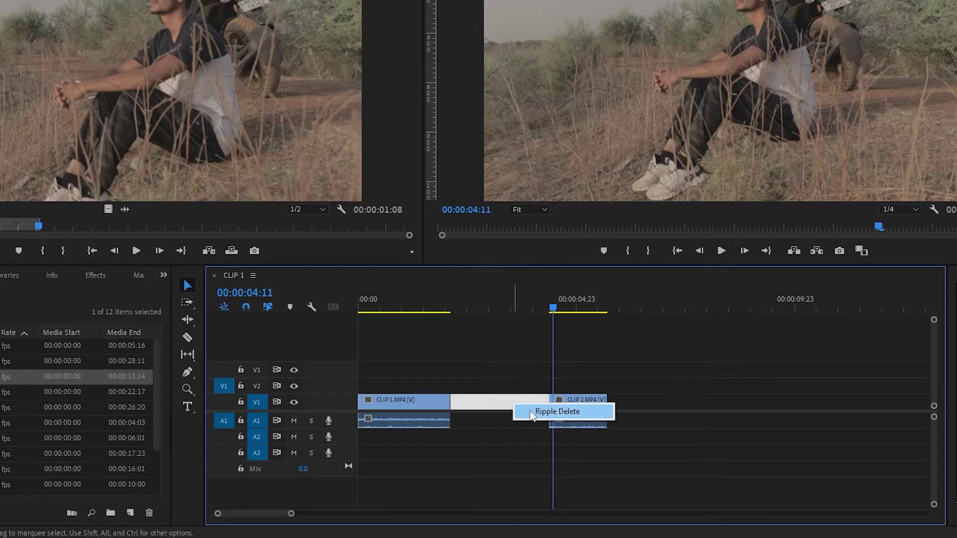
click(532, 412)
key(=)
click(630, 310)
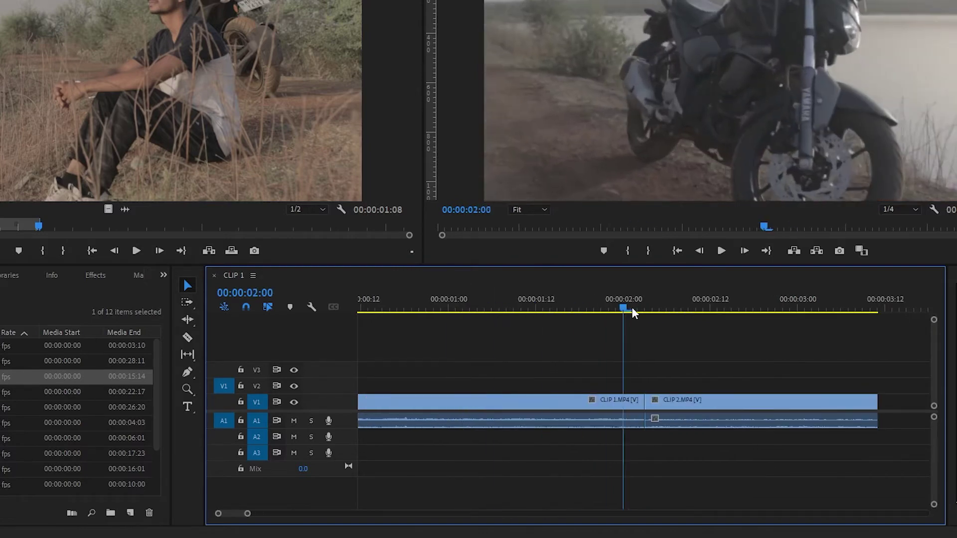
drag(632, 313, 682, 313)
key(minus)
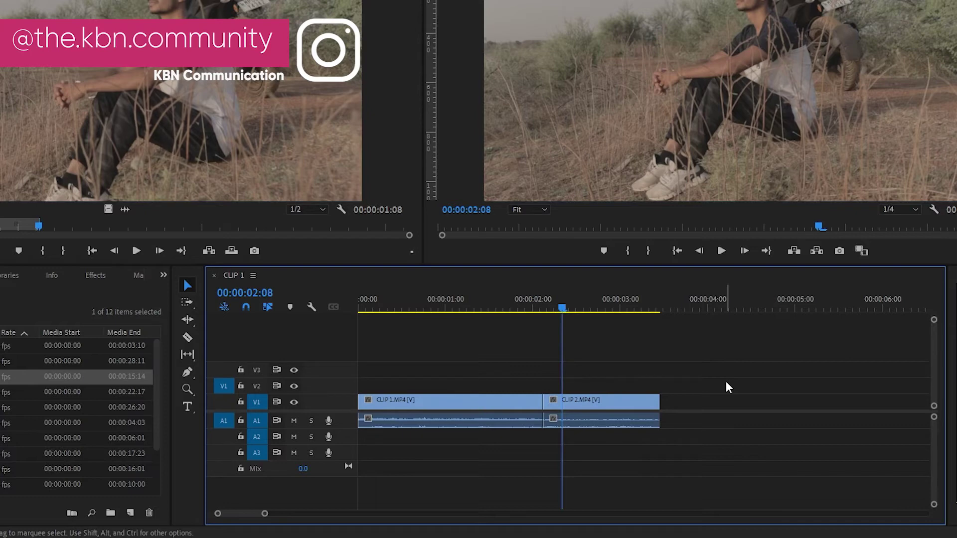
drag(530, 309, 533, 309)
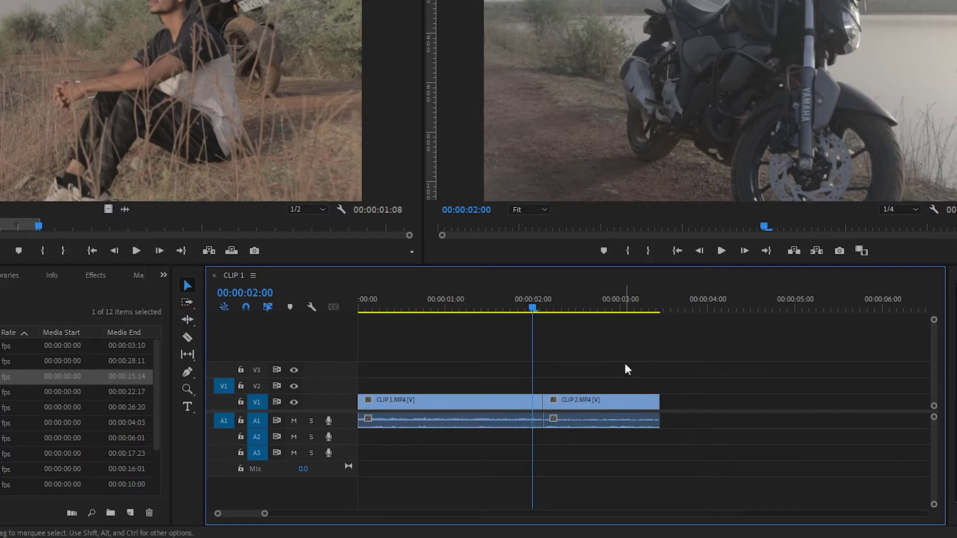
key(b)
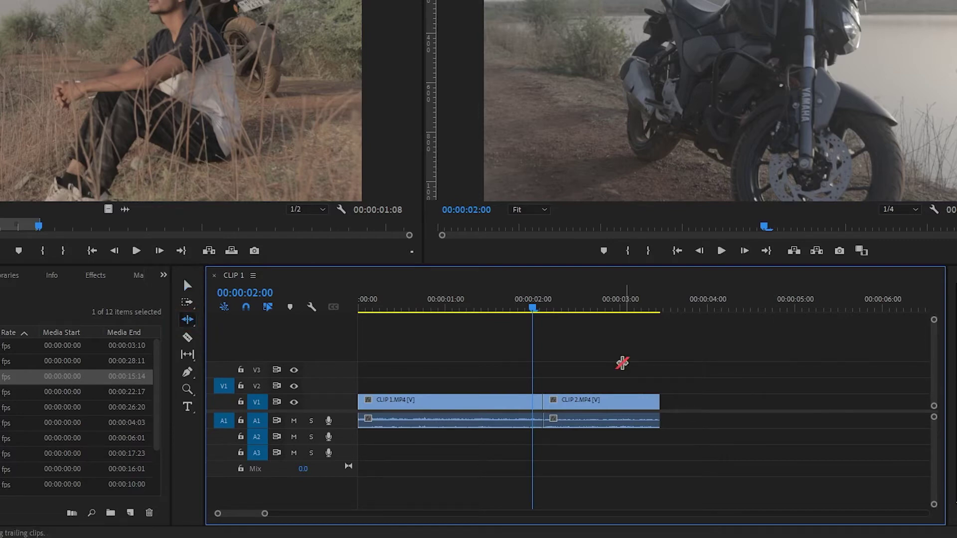
key(Left)
key(Left)
key(Left)
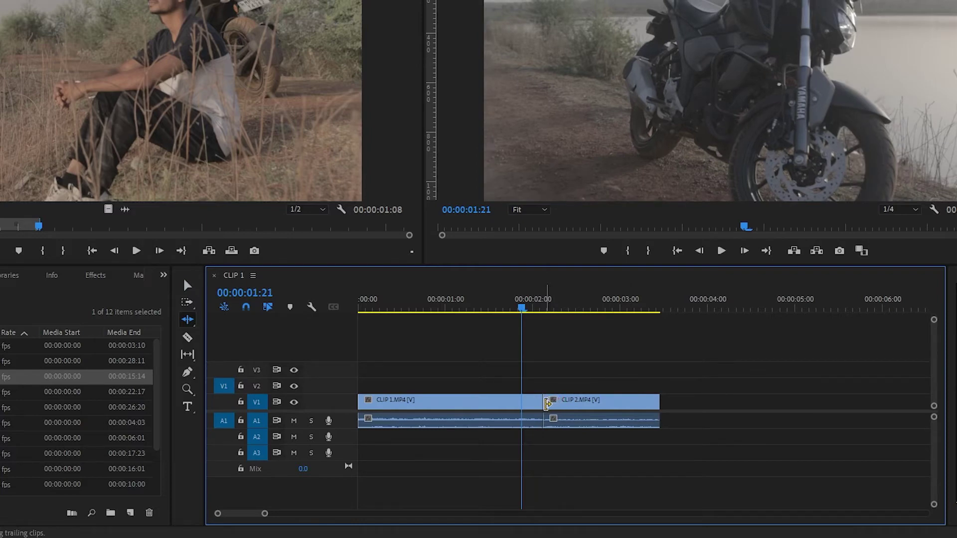
drag(546, 402, 555, 425)
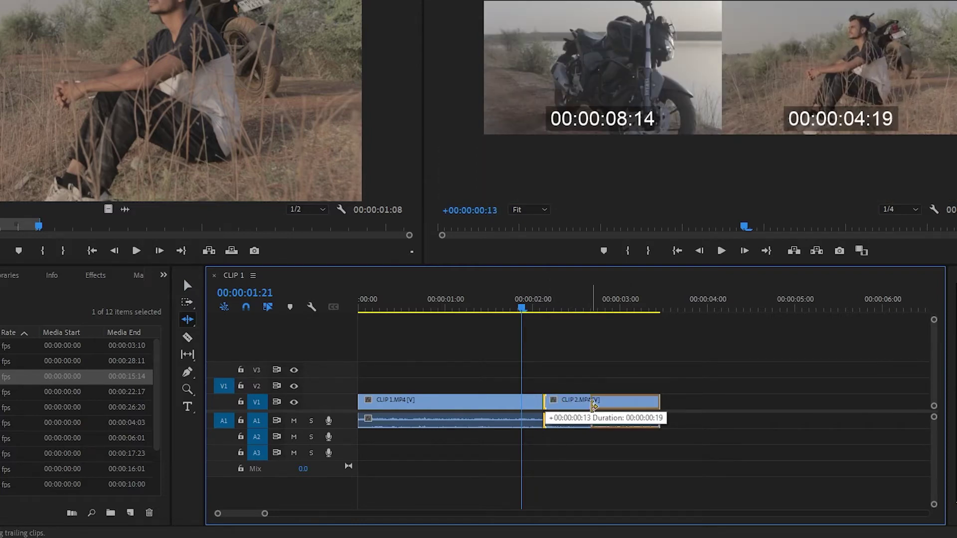
drag(554, 425, 597, 424)
click(562, 307)
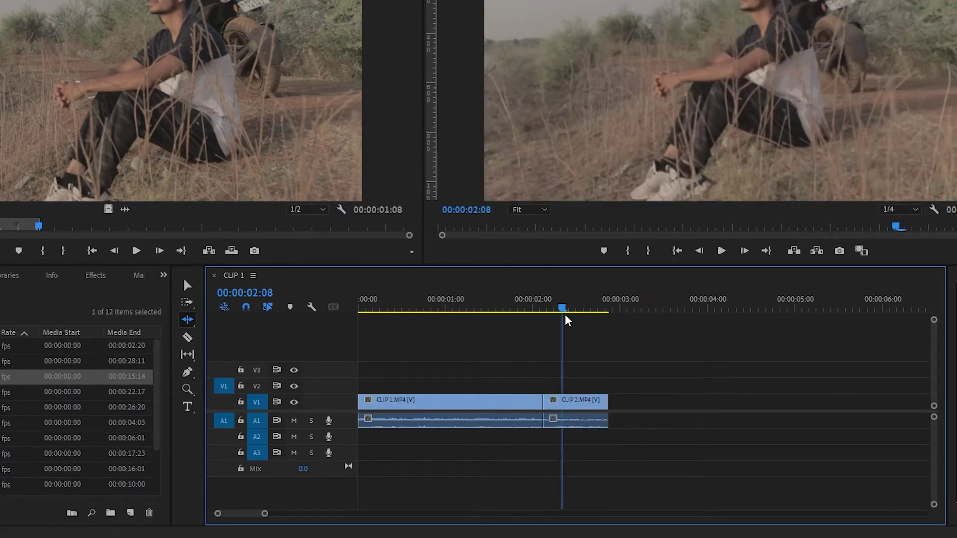
drag(566, 319, 573, 319)
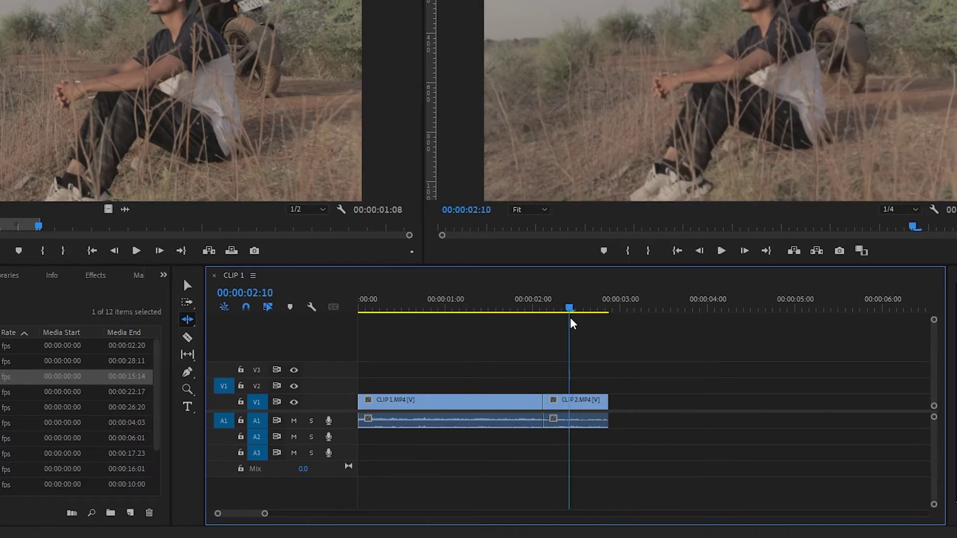
key(ctrl+z)
key(v)
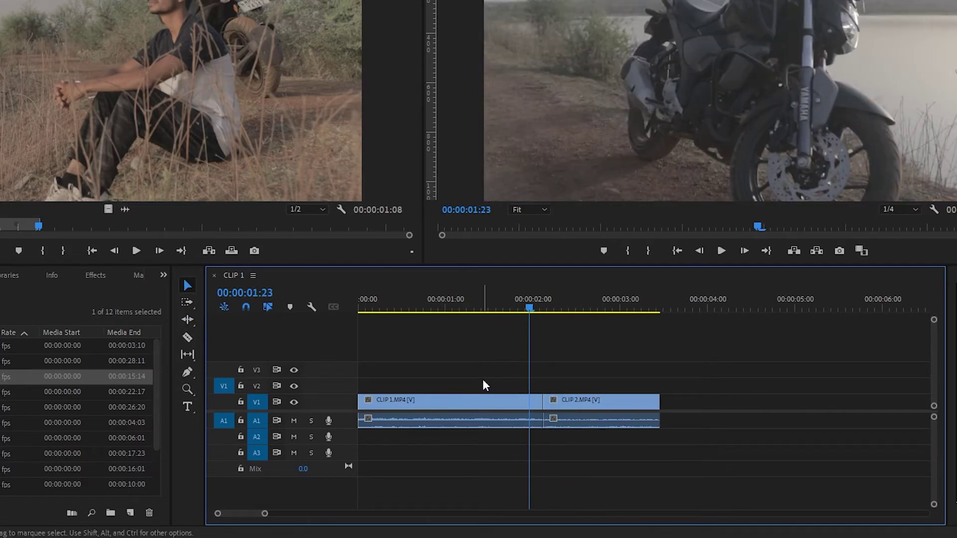
drag(563, 308, 646, 315)
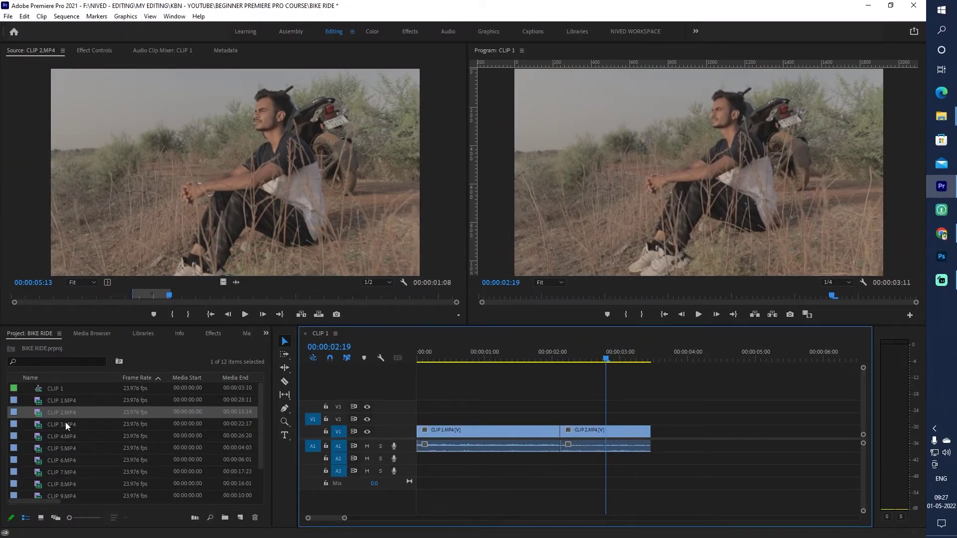
Mark CLIP 3.MP4 from 06:13 and lay the 00:00:04:06 section on V2 overlapping CLIP 2's end.
double_click(65, 423)
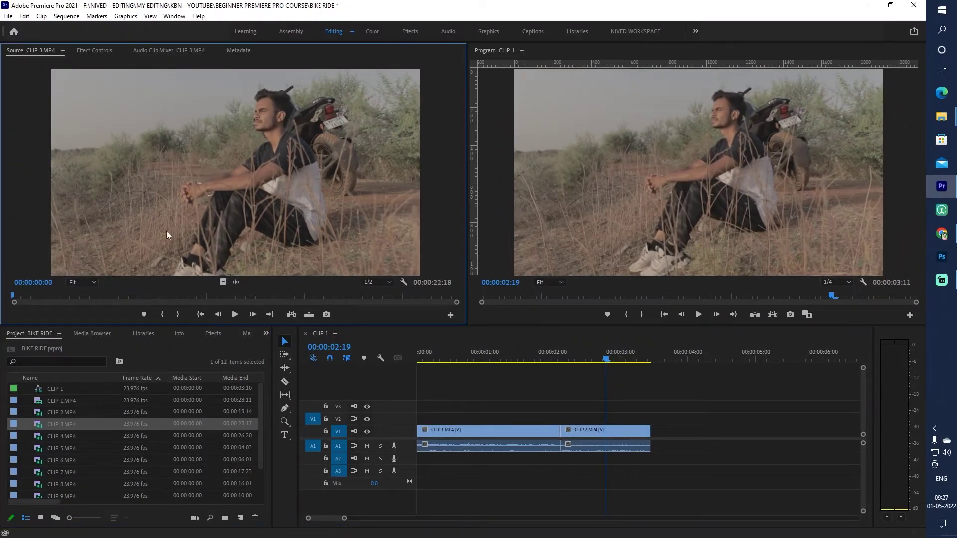
mouse_move(150, 296)
mouse_down()
mouse_move(184, 298)
mouse_move(128, 295)
mouse_move(241, 298)
mouse_move(221, 297)
mouse_up()
key(i)
key(o)
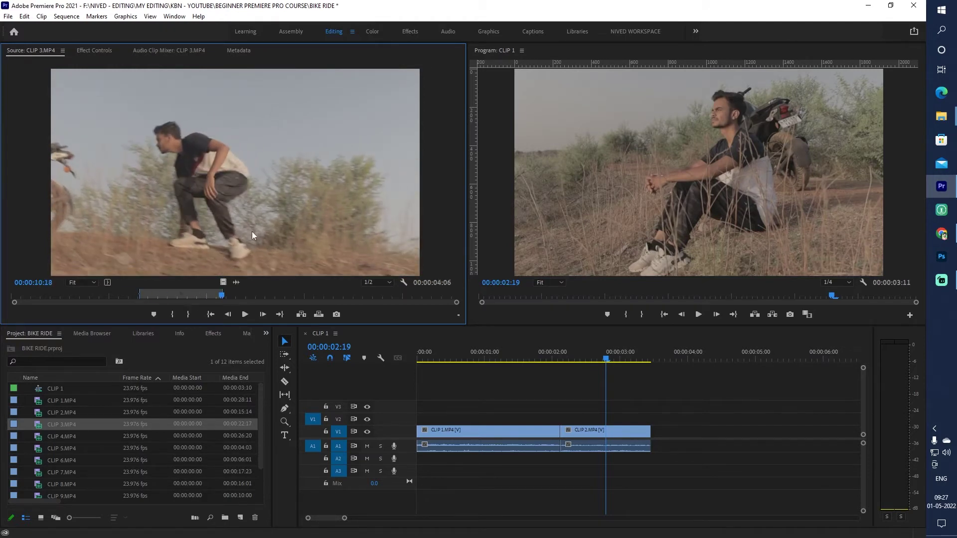
mouse_move(234, 174)
mouse_down()
mouse_move(680, 445)
mouse_move(641, 436)
mouse_up()
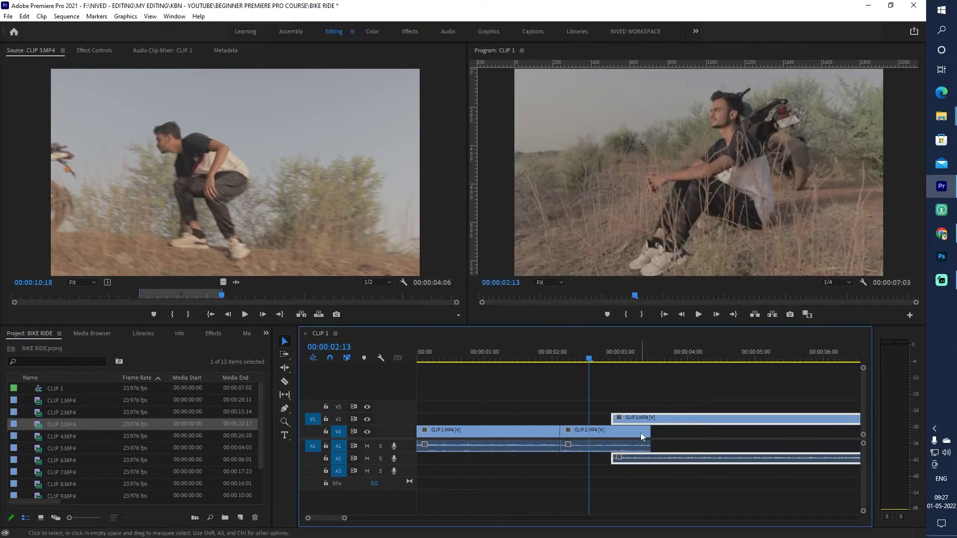
mouse_move(596, 360)
mouse_down()
mouse_move(573, 364)
mouse_move(630, 366)
mouse_up()
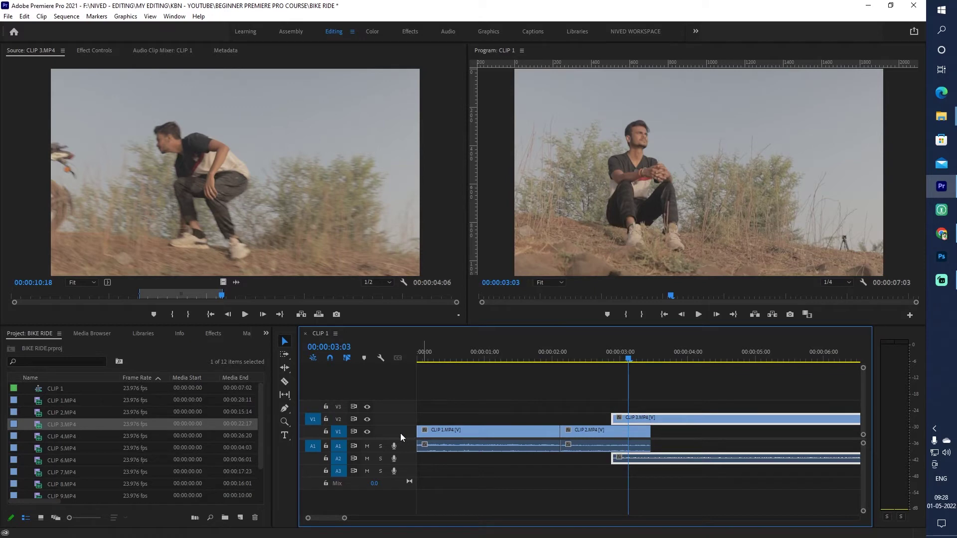
Scrub the playhead around the end of CLIP 3 on V2 to check the join frames.
drag(597, 357, 602, 358)
drag(617, 359, 666, 367)
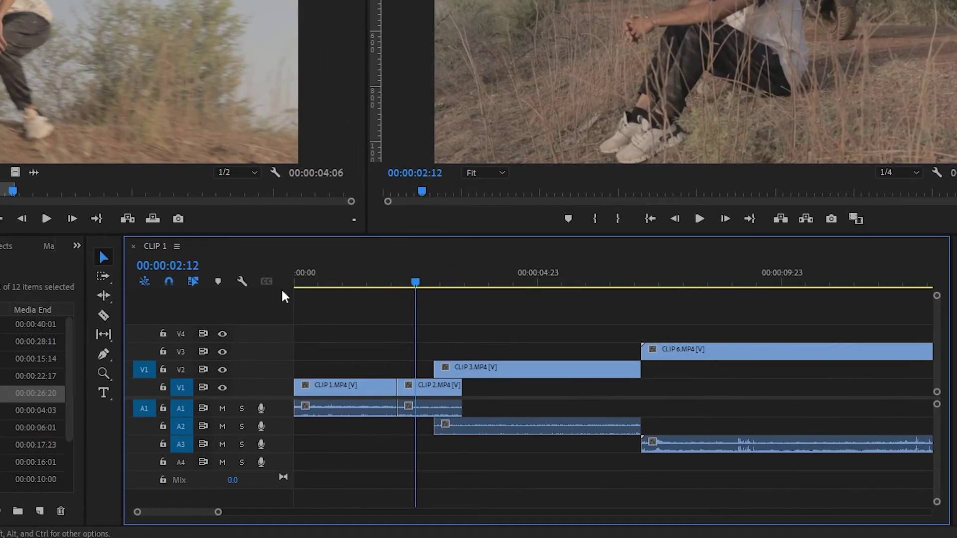
Use the Track Select Forward tool to select CLIP 2 and every clip after it.
click(104, 276)
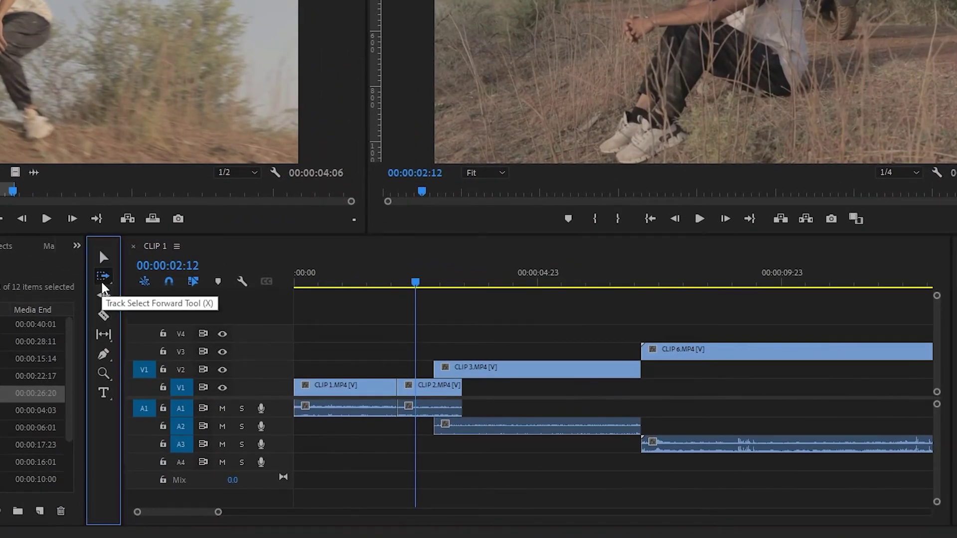
key(backslash)
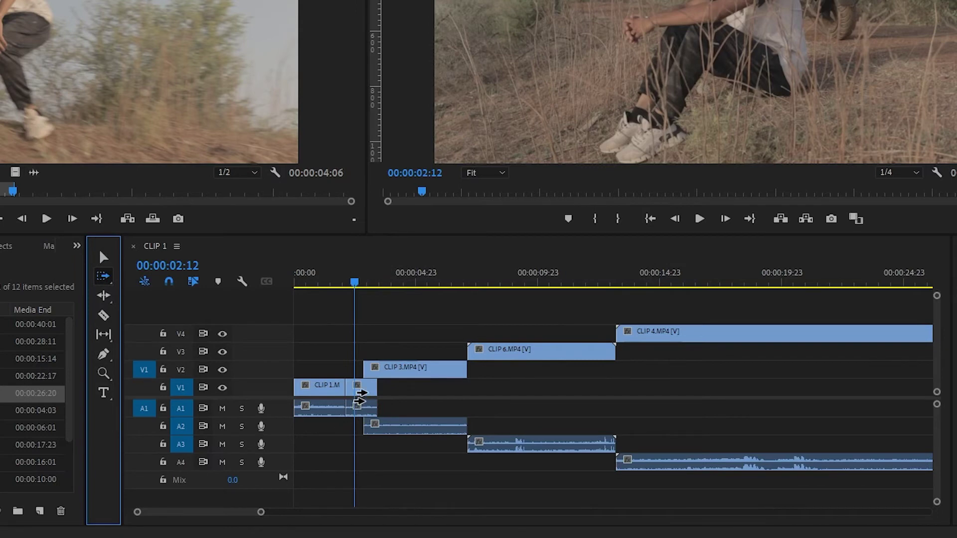
click(359, 391)
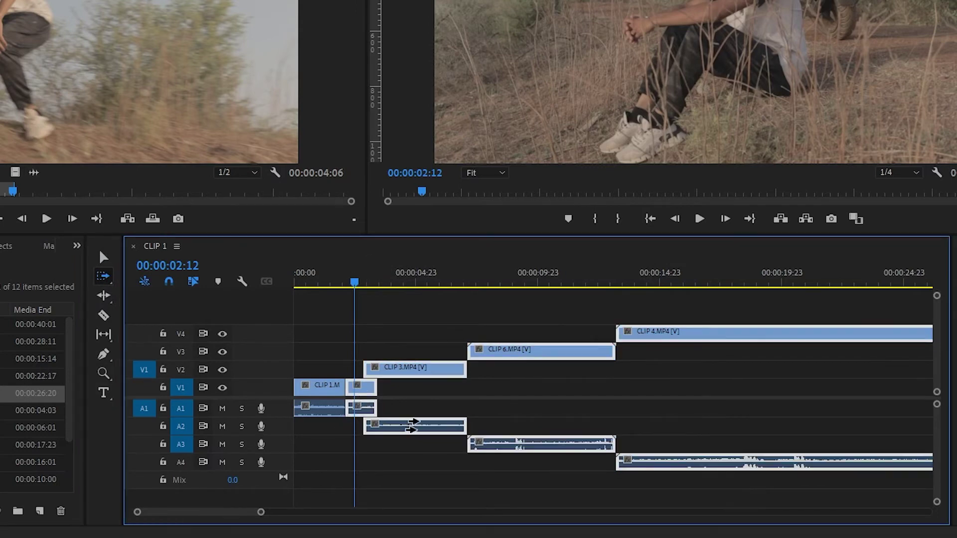
key(minus)
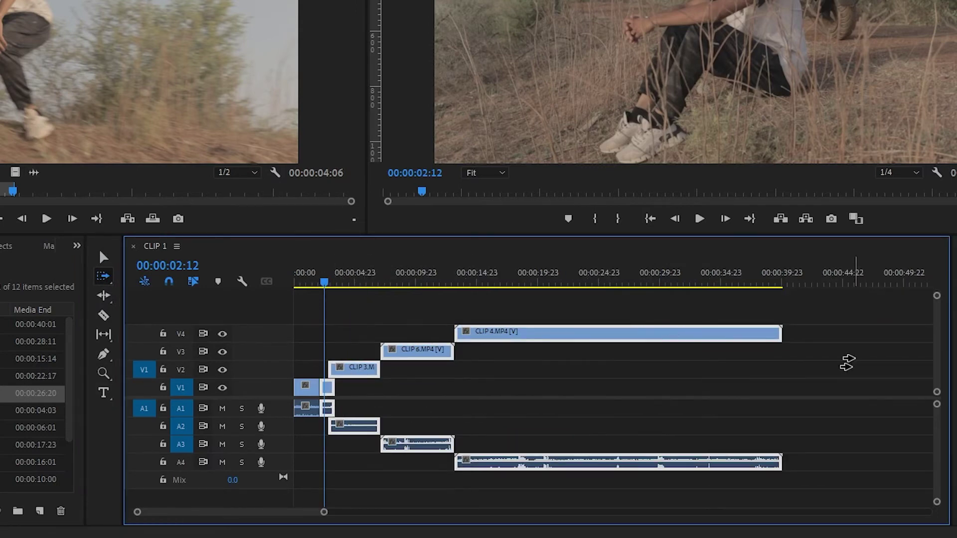
Select only CLIP 3, its audio and the following clips on V2.
key(equal)
key(equal)
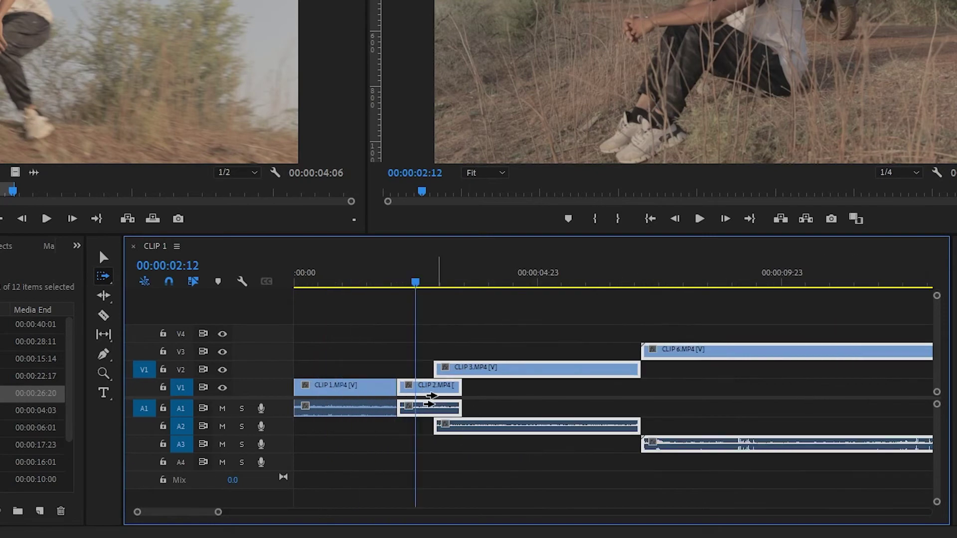
key(Right)
key(Right)
key(Right)
key(equal)
key(minus)
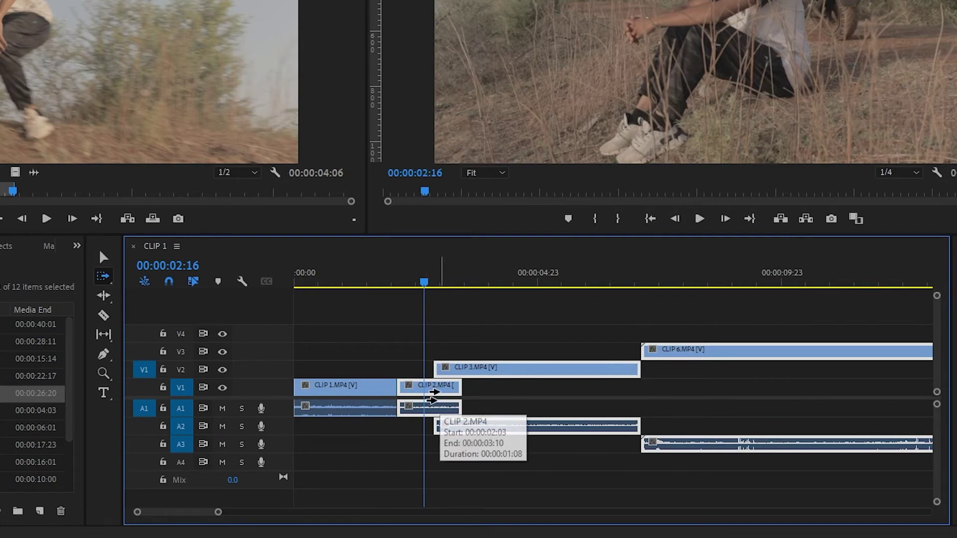
key(minus)
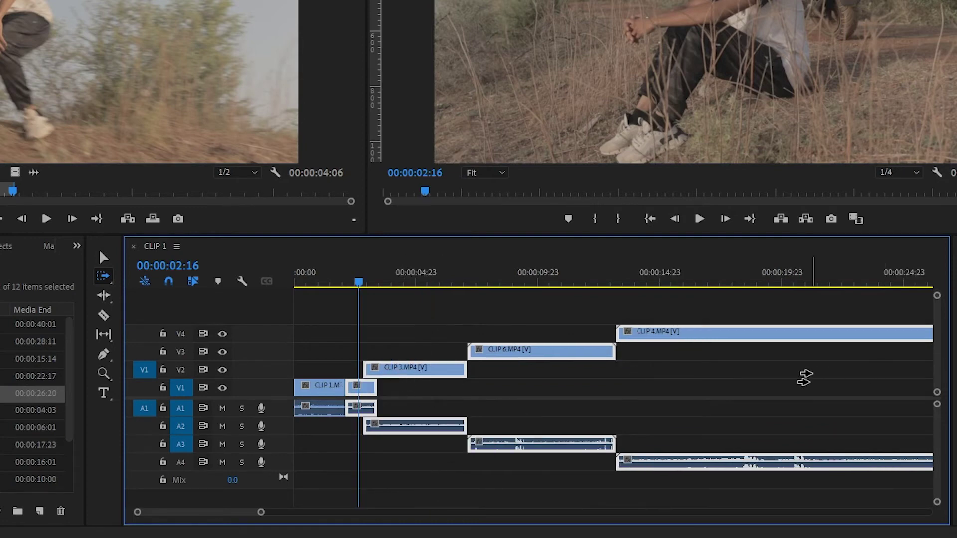
key(equal)
key(equal)
key(minus)
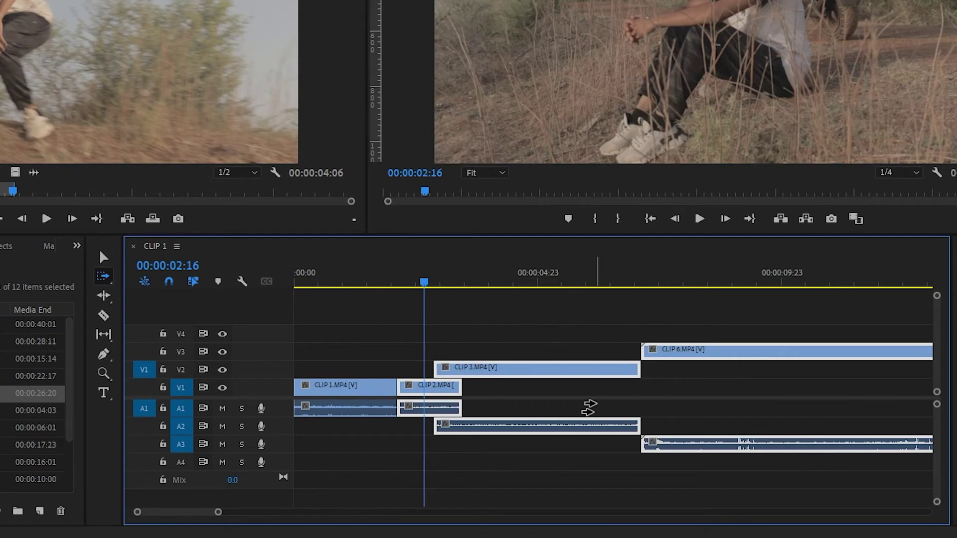
key(minus)
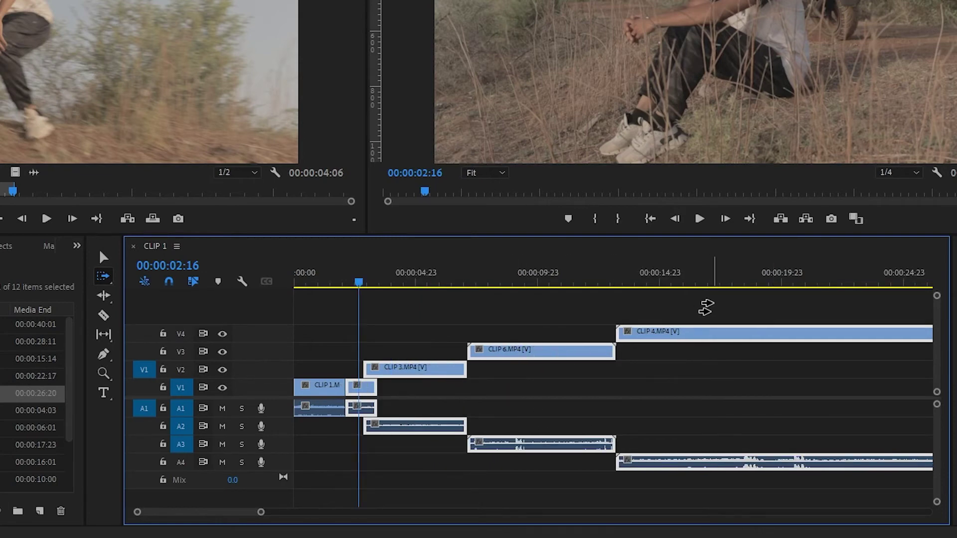
key(equal)
key(equal)
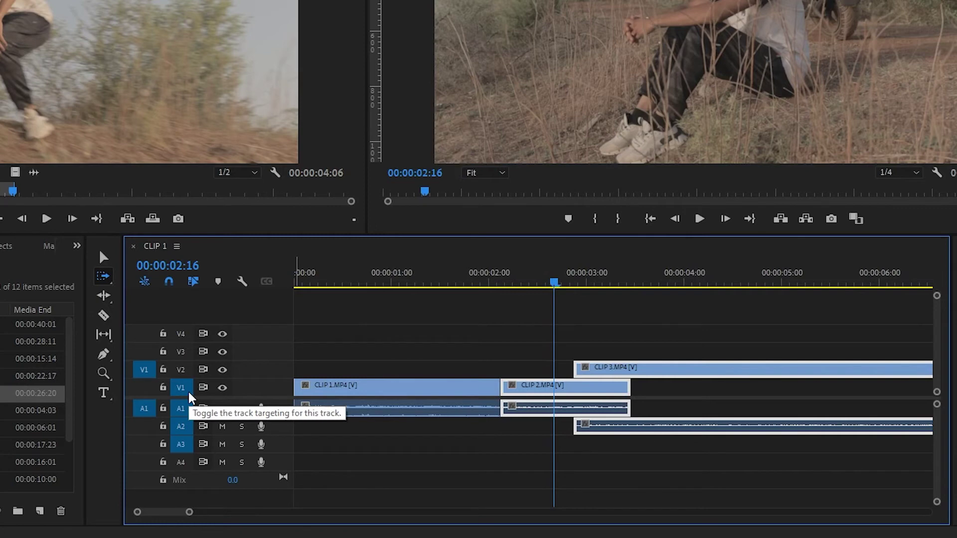
key(minus)
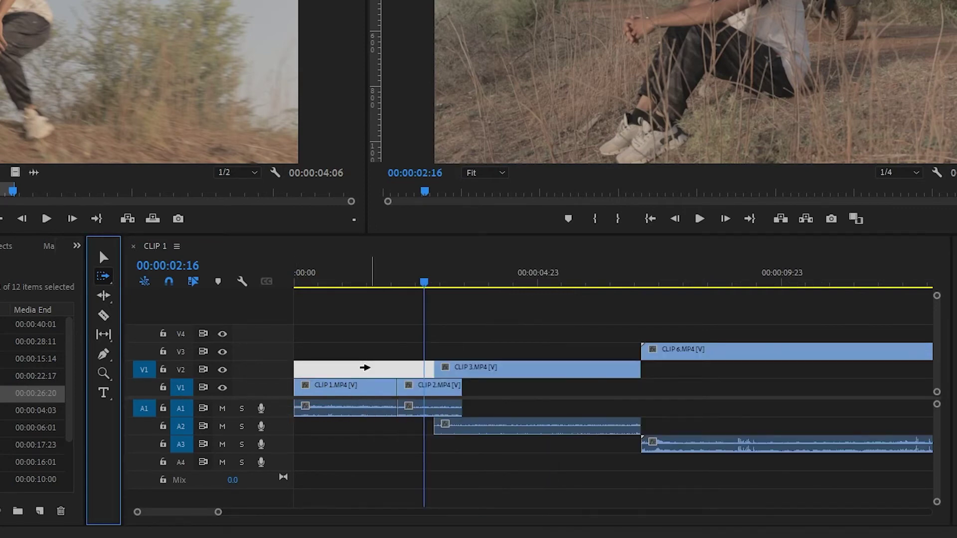
click(365, 367)
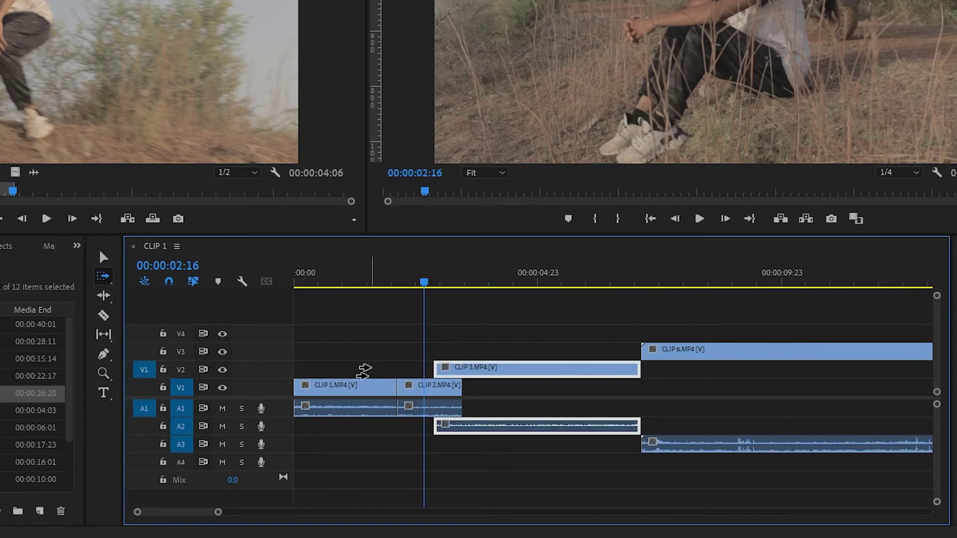
Set the playhead at 00:00:04:16.
key(minus)
key(minus)
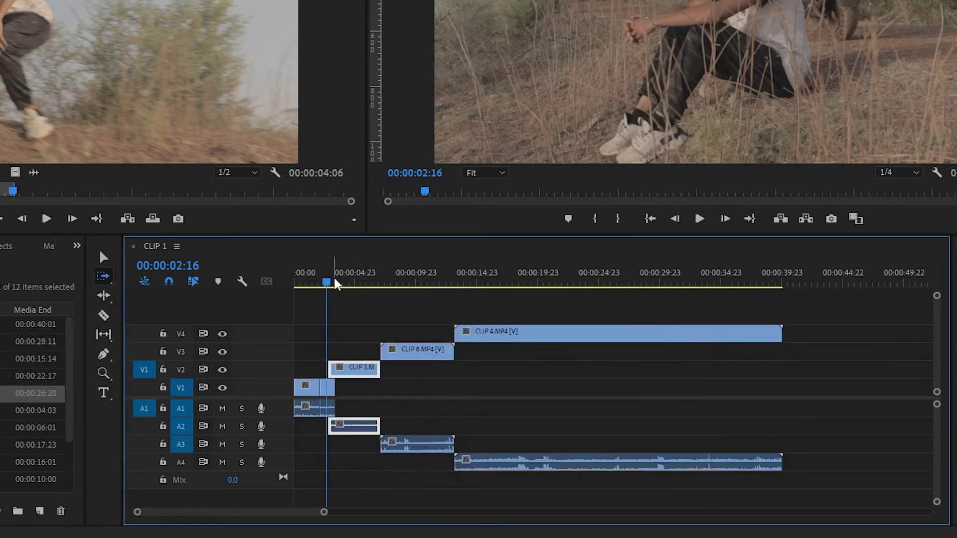
click(344, 283)
drag(346, 284, 352, 286)
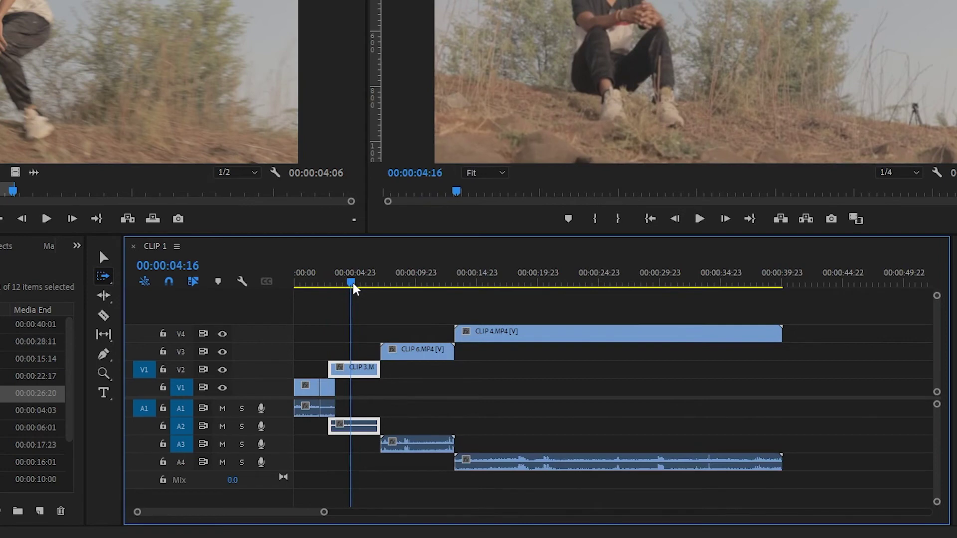
key(equal)
click(103, 275)
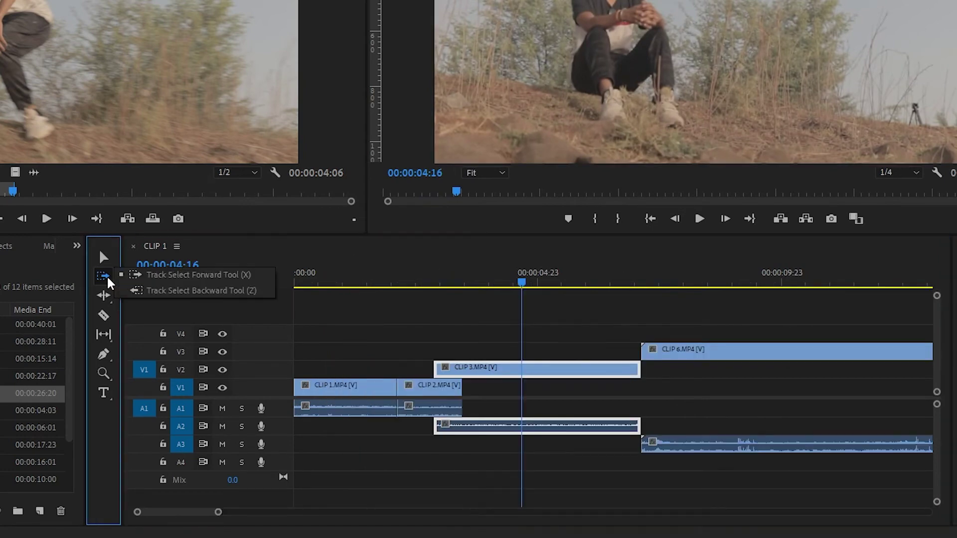
Select all clips before CLIP 4 with the Track Select Backward tool.
click(154, 294)
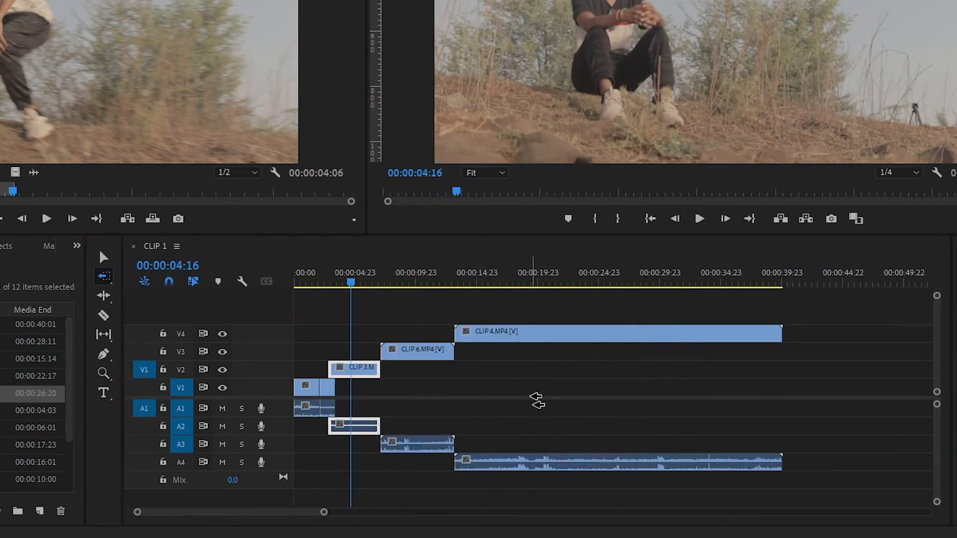
click(473, 402)
key(minus)
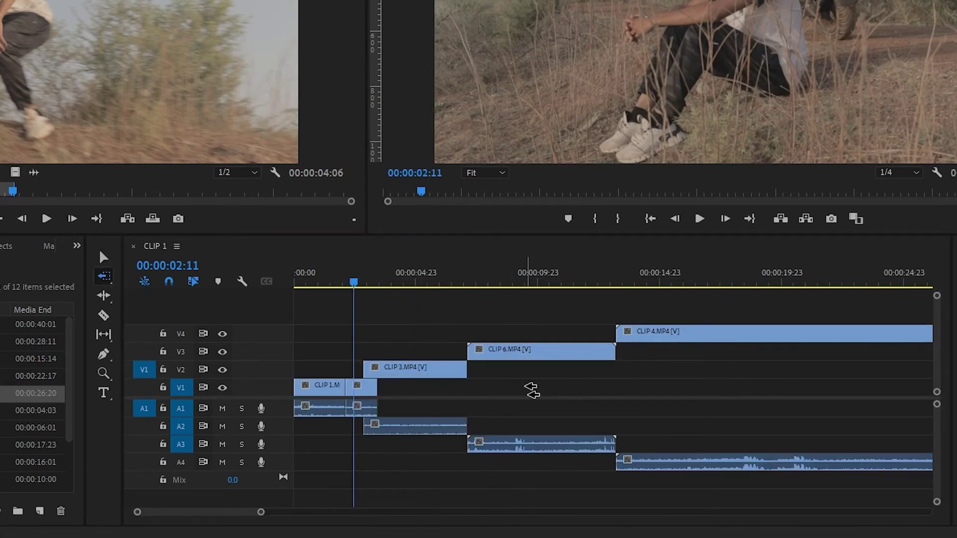
click(532, 390)
Marquee-select every clip in the sequence.
key(minus)
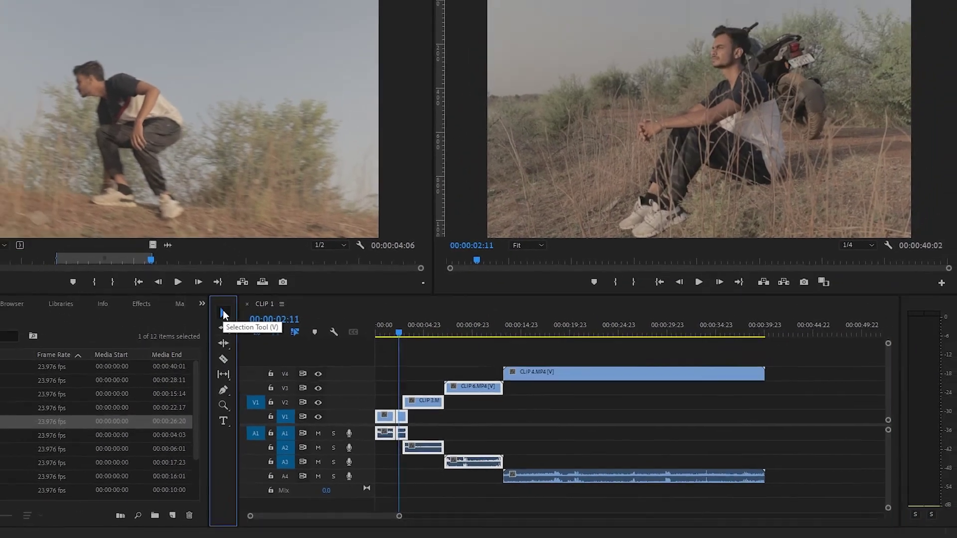
key(minus)
drag(552, 376, 356, 504)
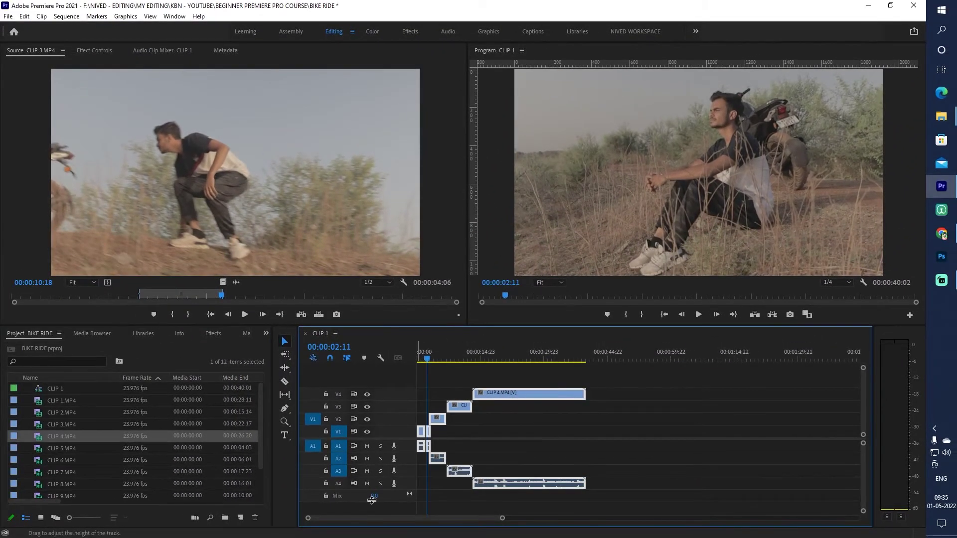
Delete all clips and mark a 21-frame section of CLIP 11 ending at 00:00:04:00.
key(Delete)
scroll(112, 476, down, 1)
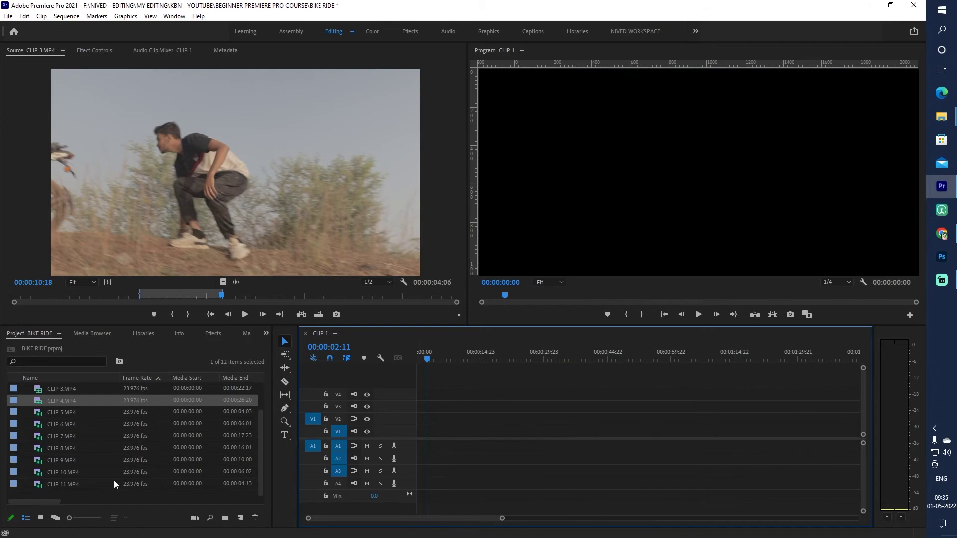
double_click(67, 486)
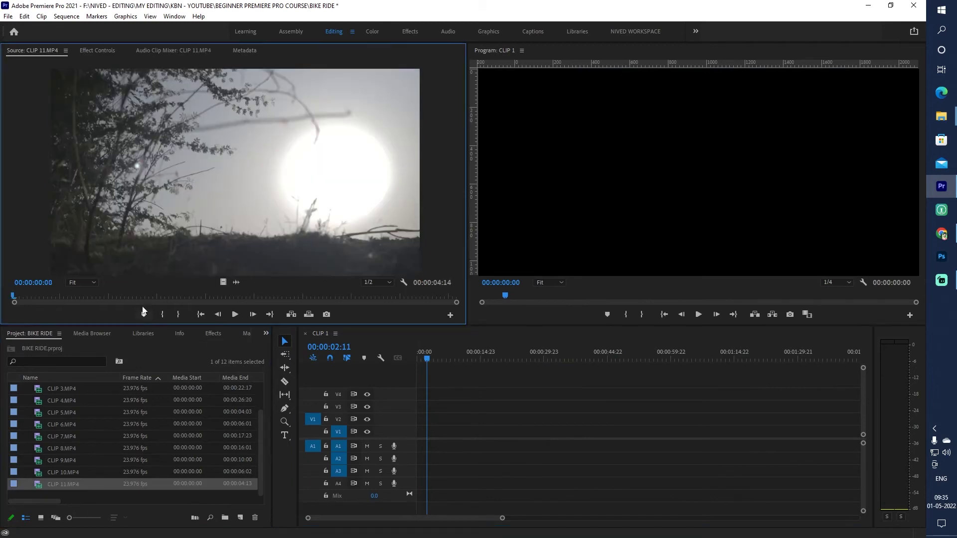
drag(360, 305, 345, 304)
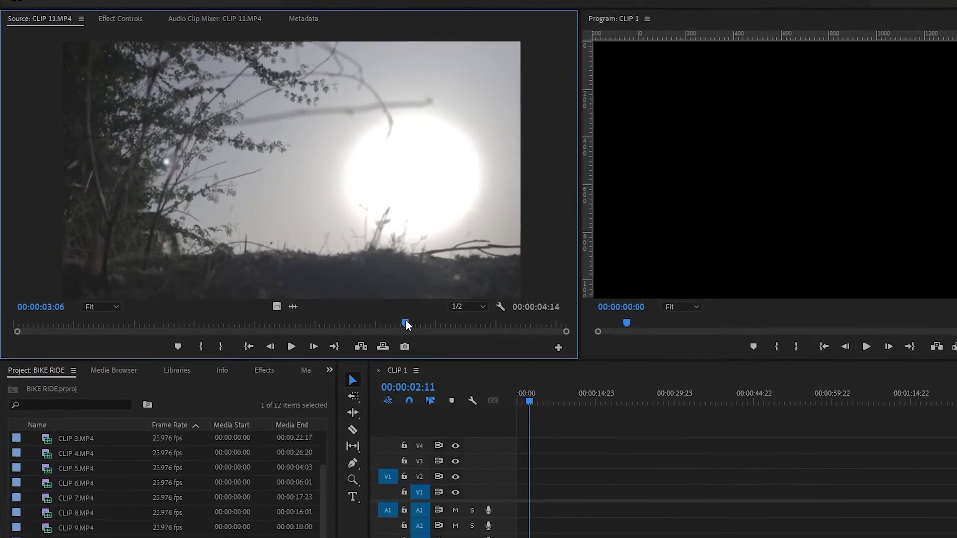
key(i)
mouse_move(432, 332)
mouse_down()
mouse_move(545, 336)
mouse_move(521, 334)
mouse_up()
key(o)
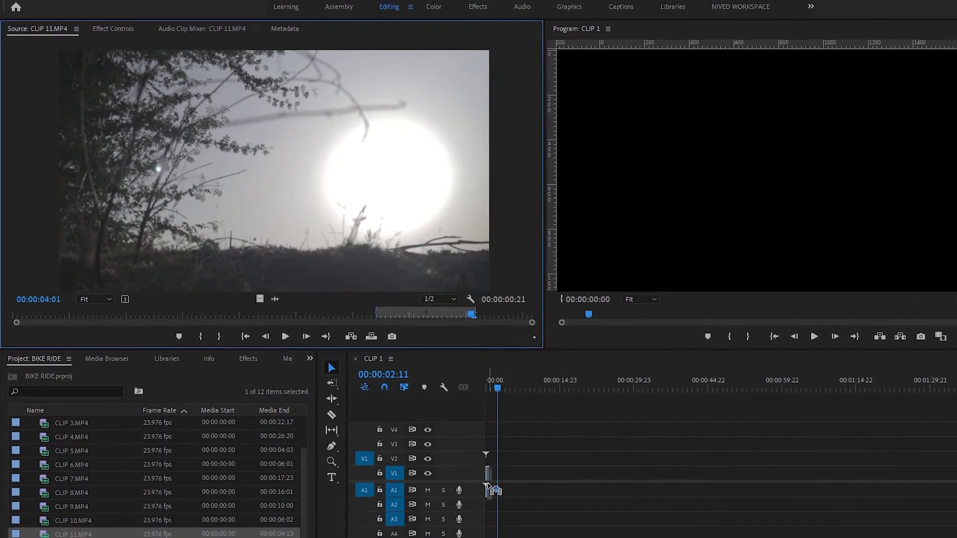
Place the marked CLIP 11 section at the sequence start on V1/A1.
drag(448, 224, 546, 507)
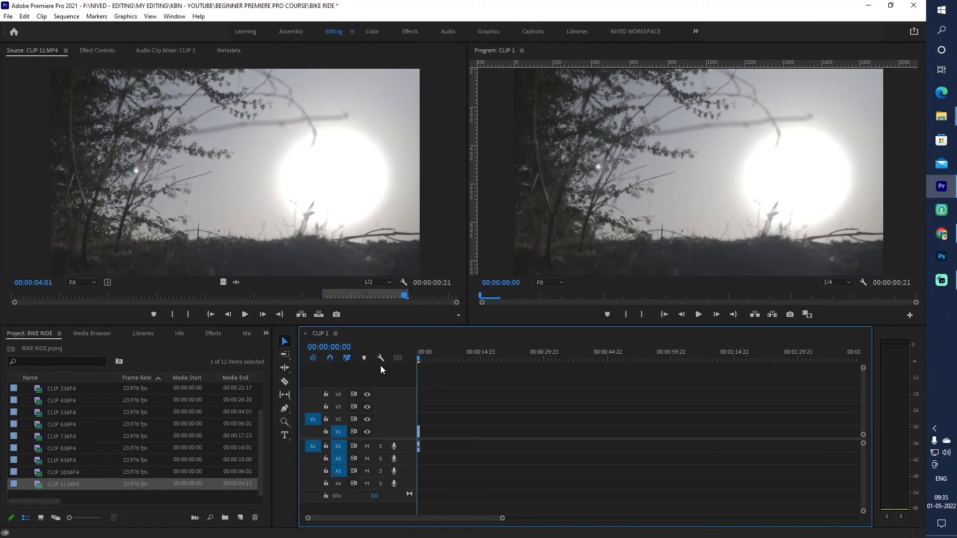
scroll(498, 394, up, 5)
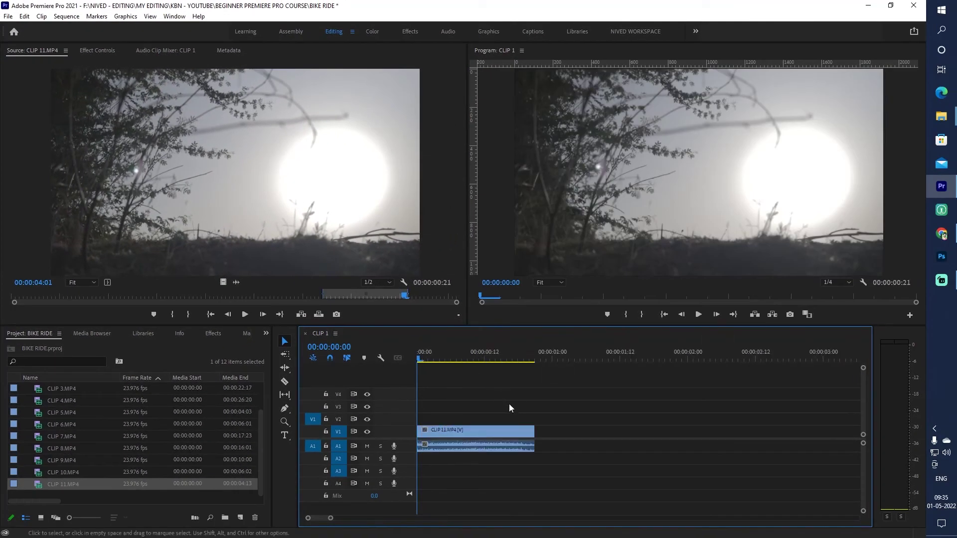
scroll(509, 403, down, 1)
click(284, 369)
click(284, 369)
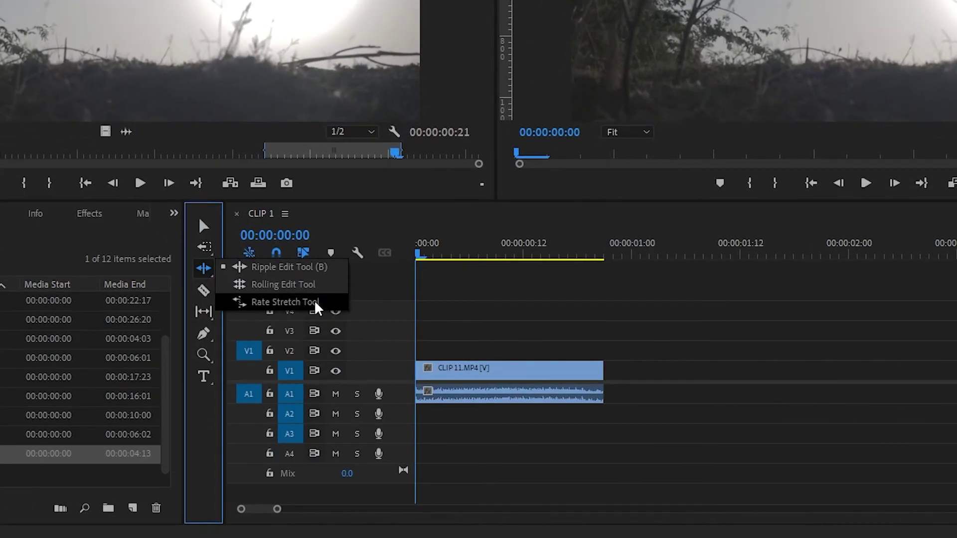
Choose the Rate Stretch tool and play CLIP 11 to preview the rider.
click(338, 341)
scroll(593, 384, up, 2)
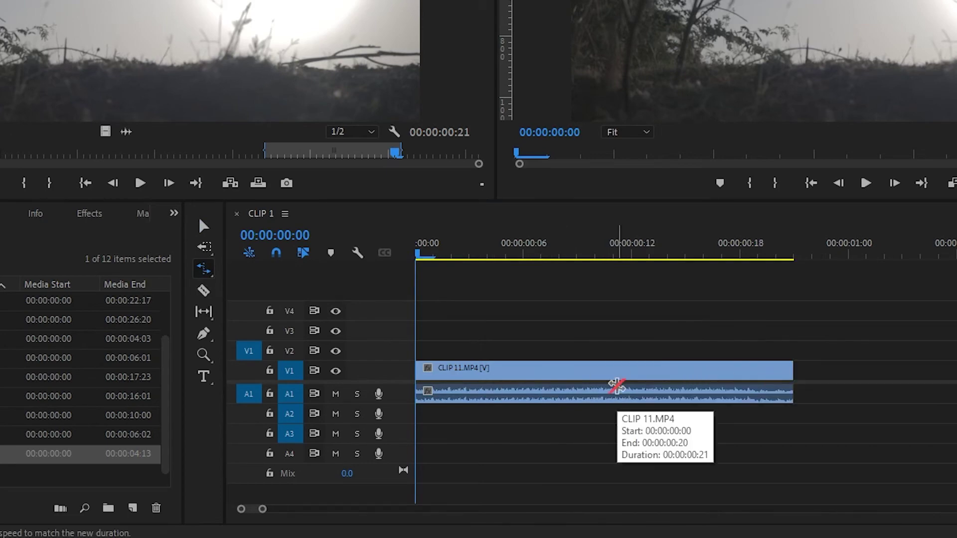
scroll(617, 385, down, 2)
click(445, 359)
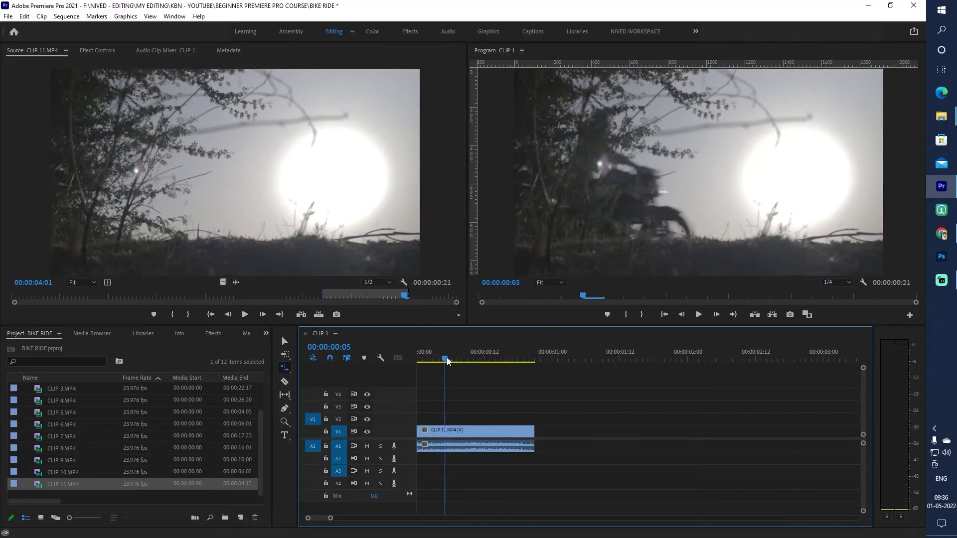
drag(447, 361, 440, 360)
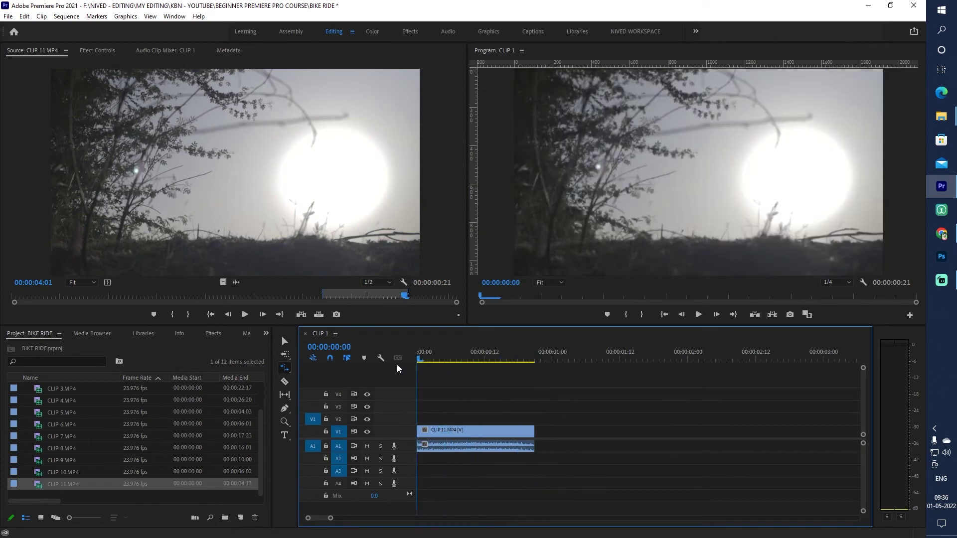
key(space)
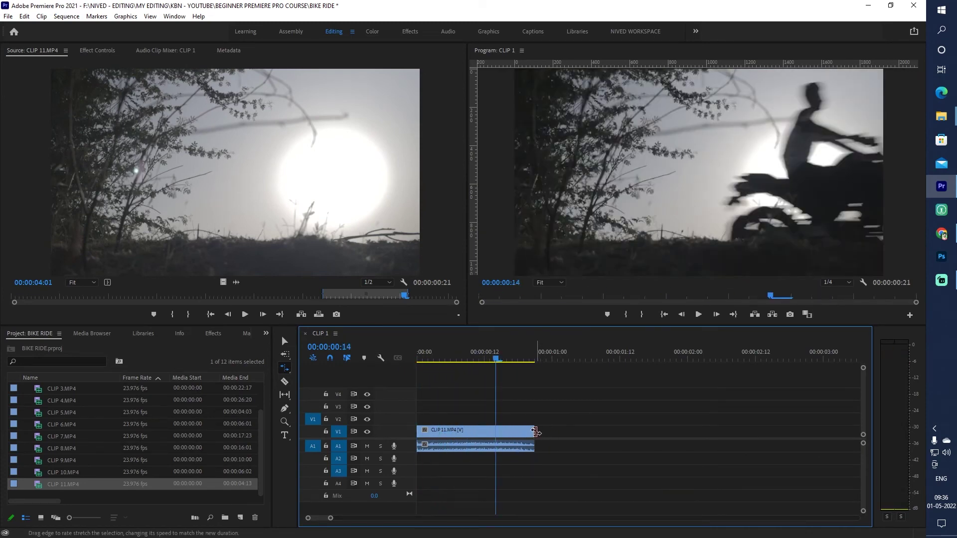
Rate-stretch CLIP 11 longer to 72.41% speed.
scroll(536, 431, up, 2)
drag(726, 431, 850, 432)
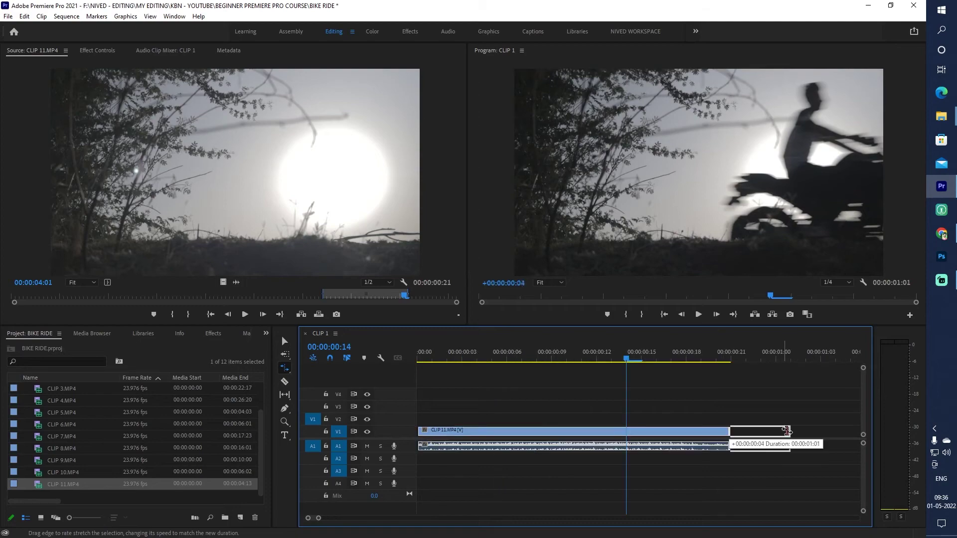
scroll(701, 439, down, 1)
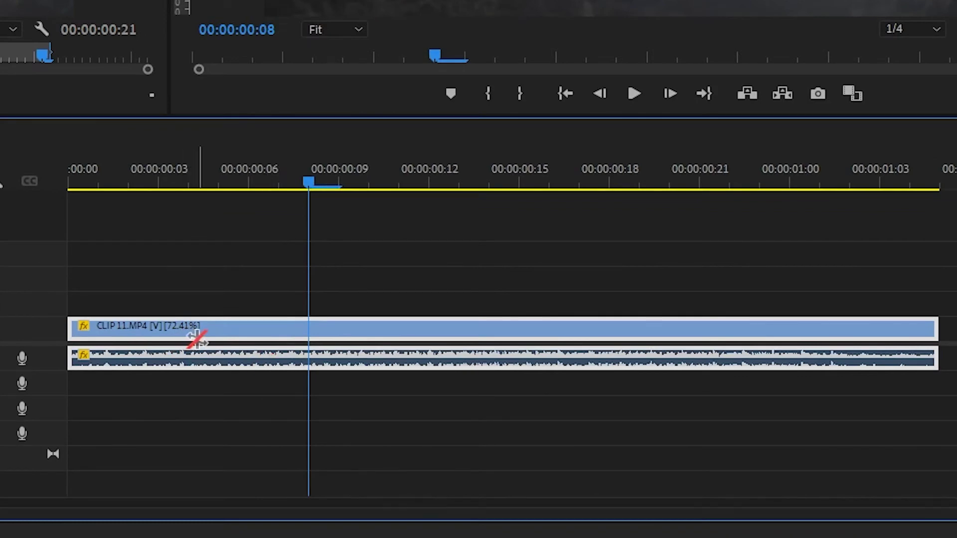
scroll(197, 338, down, 1)
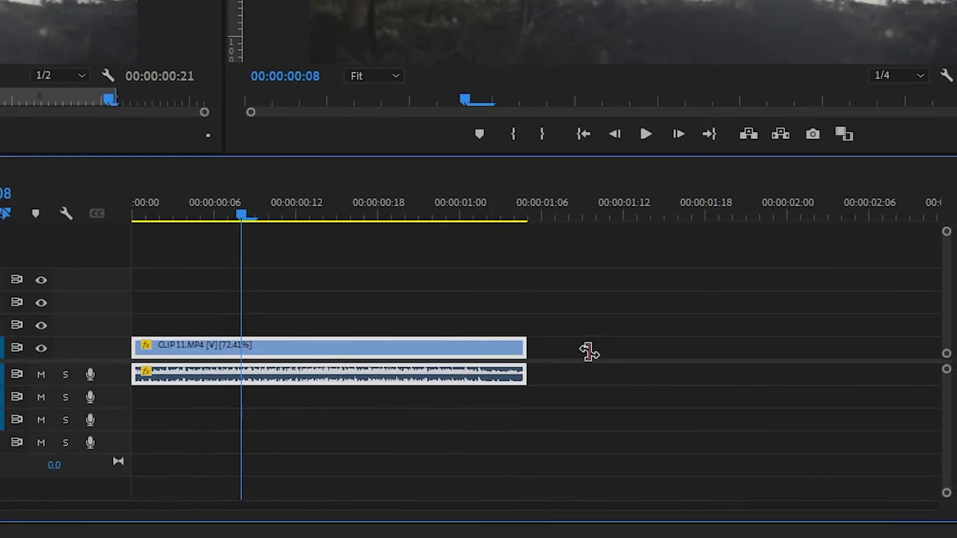
scroll(589, 351, up, 1)
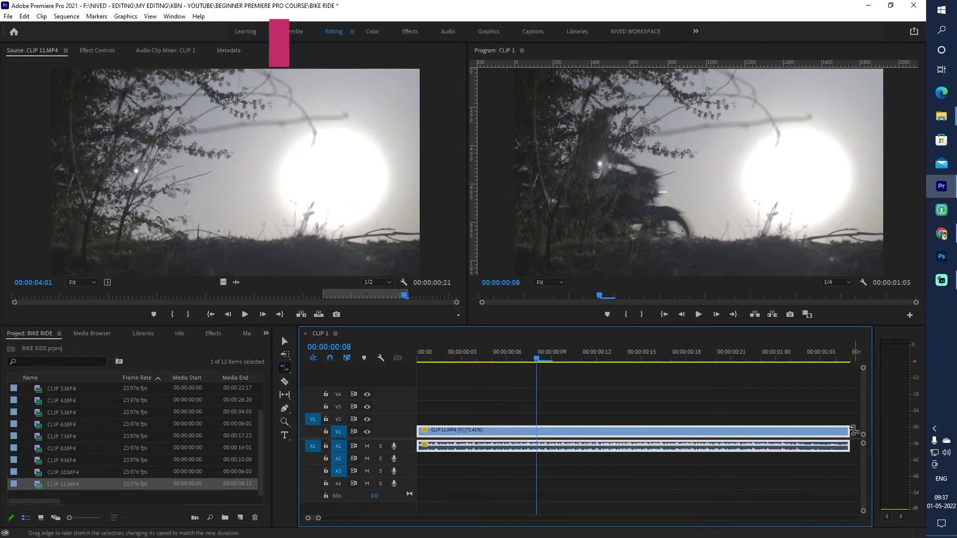
Stretch CLIP 11 further to 52.5% speed, comparing the result with undo and redo.
click(449, 503)
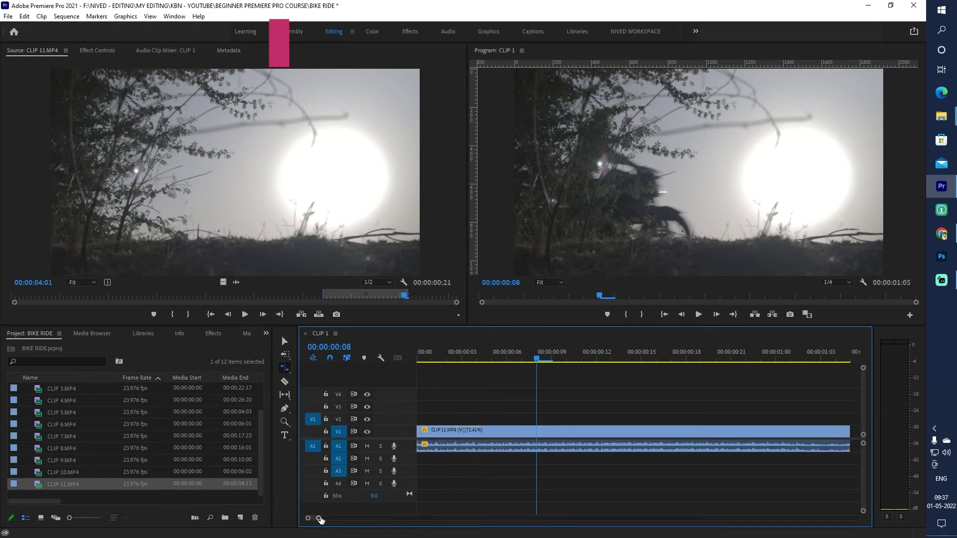
scroll(533, 398, down, 2)
scroll(544, 405, up, 2)
drag(678, 436, 822, 439)
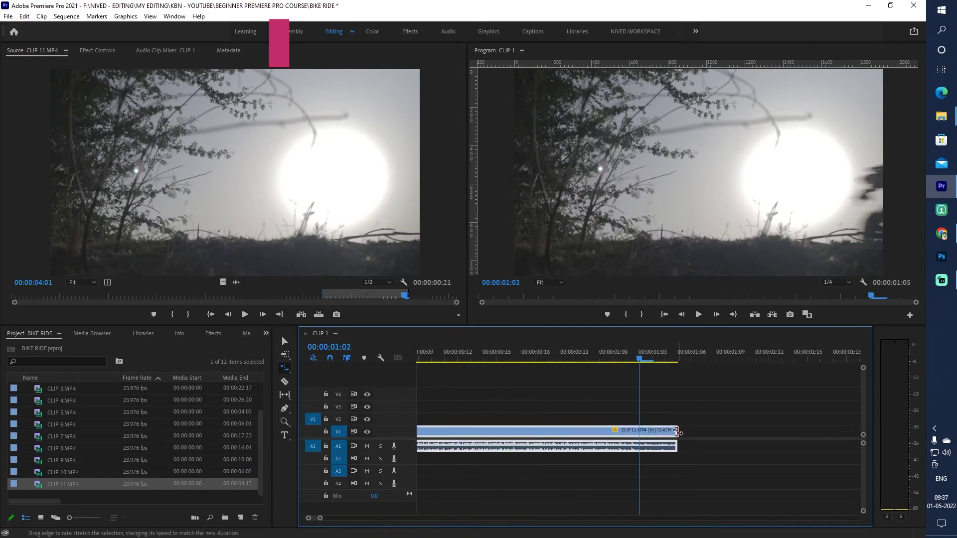
scroll(742, 453, down, 1)
key(v)
scroll(598, 417, down, 1)
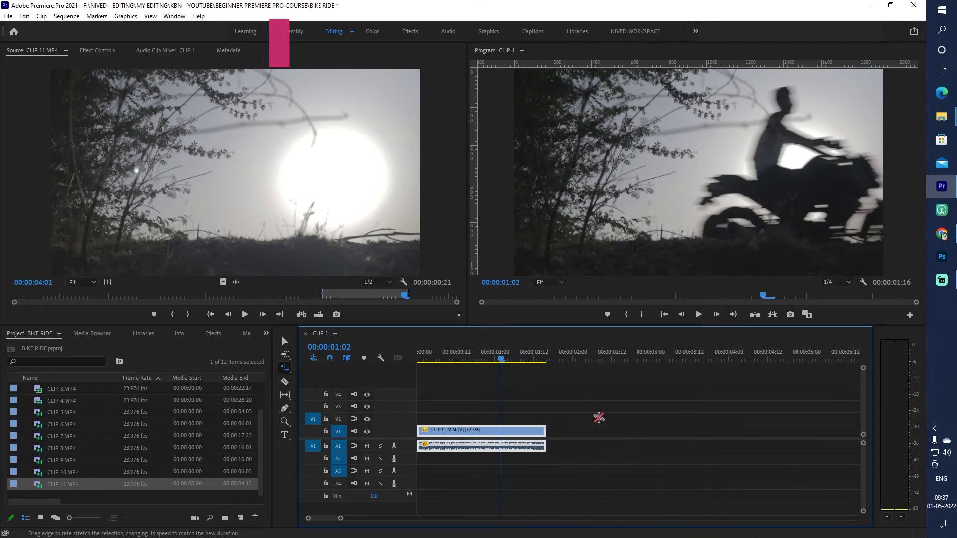
scroll(511, 419, up, 1)
key(ctrl+z)
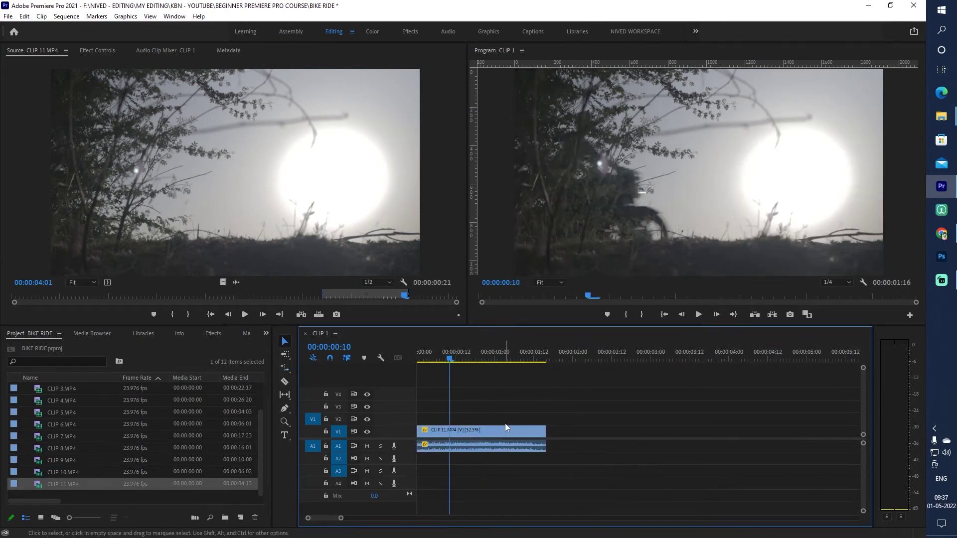
key(ctrl+shift+z)
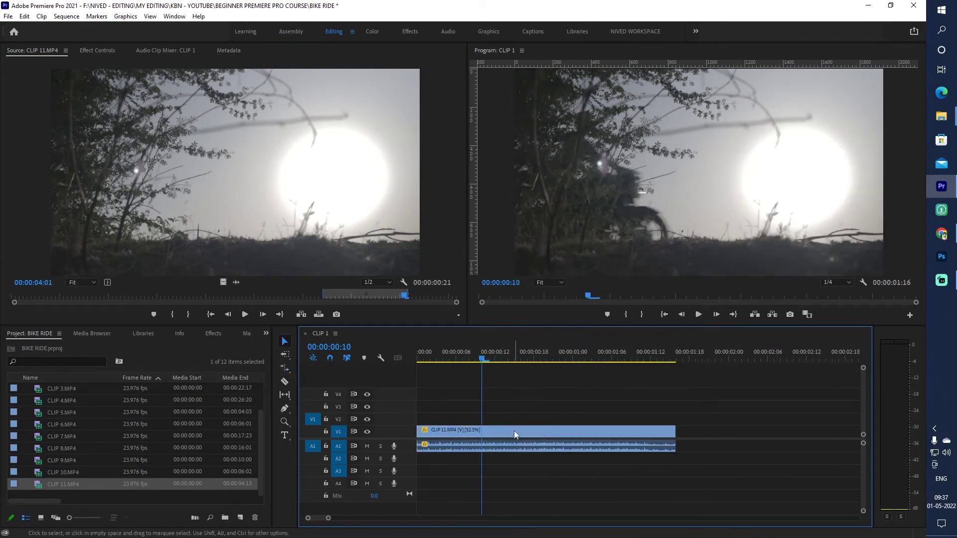
right_click(513, 431)
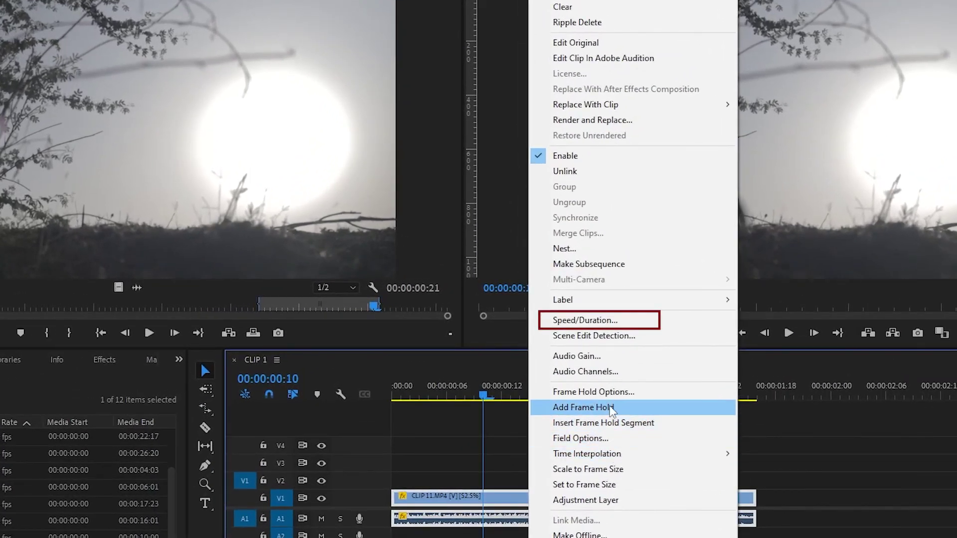
click(608, 323)
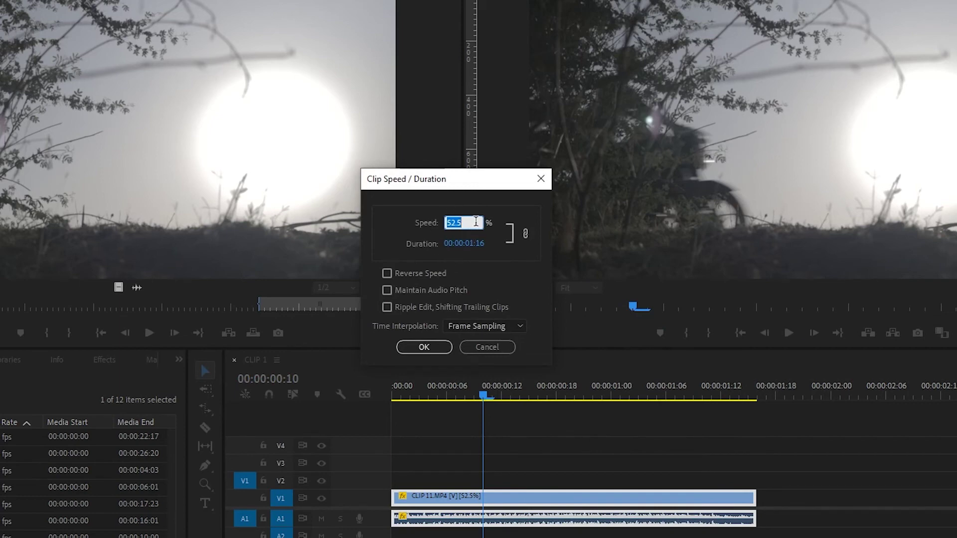
drag(476, 244, 502, 246)
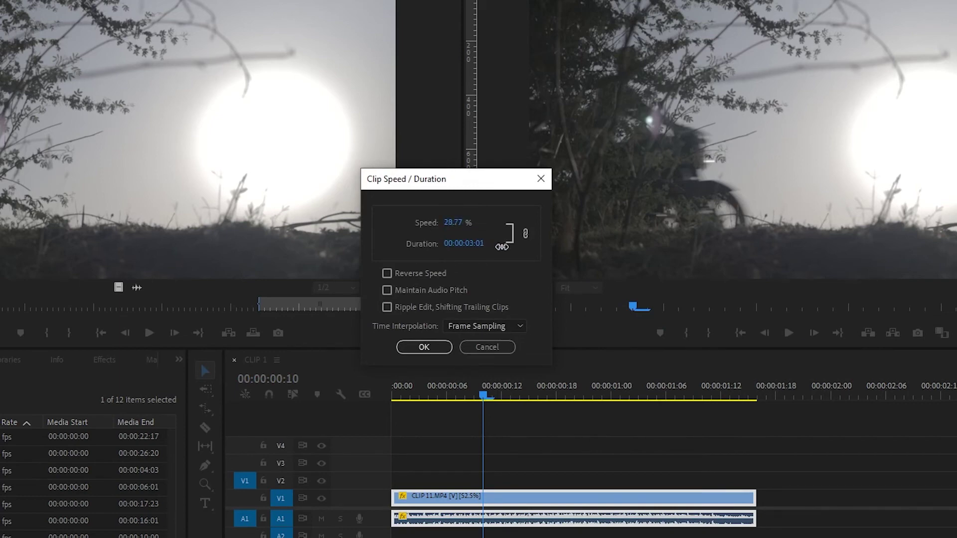
click(538, 180)
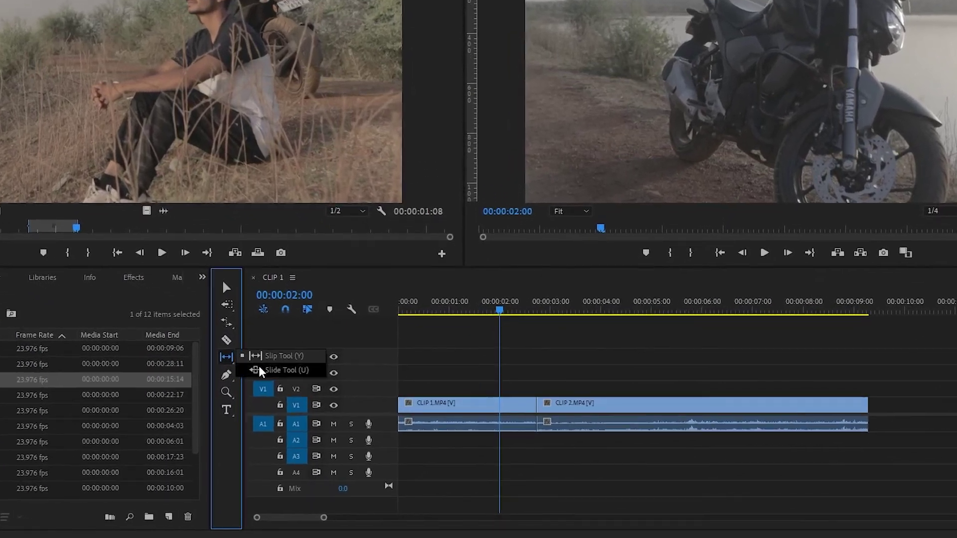
Slip CLIP 2.MP4 to a later part of its footage, reviewing it around 00:00:03:20.
click(270, 386)
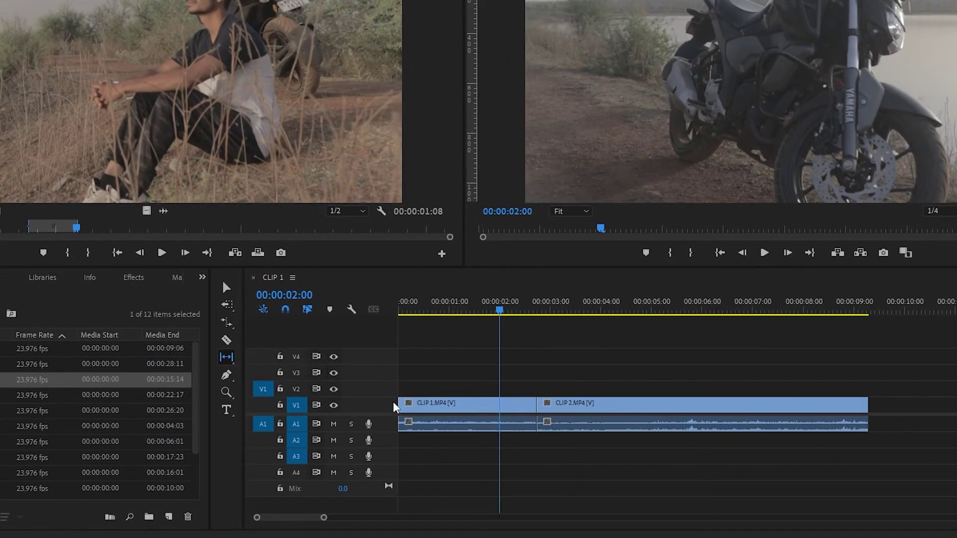
click(592, 310)
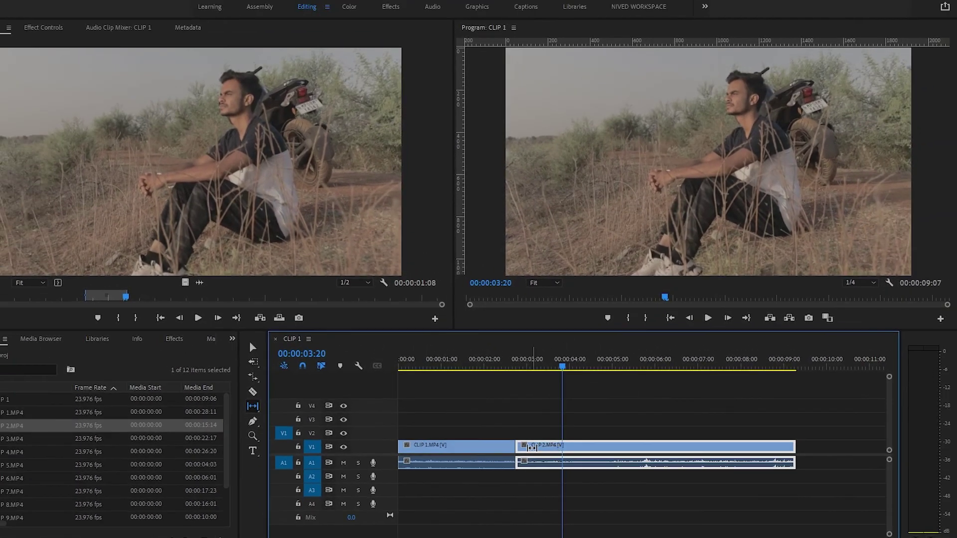
mouse_move(552, 448)
mouse_down()
mouse_move(726, 446)
mouse_move(534, 458)
mouse_move(696, 454)
mouse_move(590, 457)
mouse_up()
mouse_move(638, 369)
mouse_down()
mouse_move(766, 368)
mouse_move(587, 368)
mouse_up()
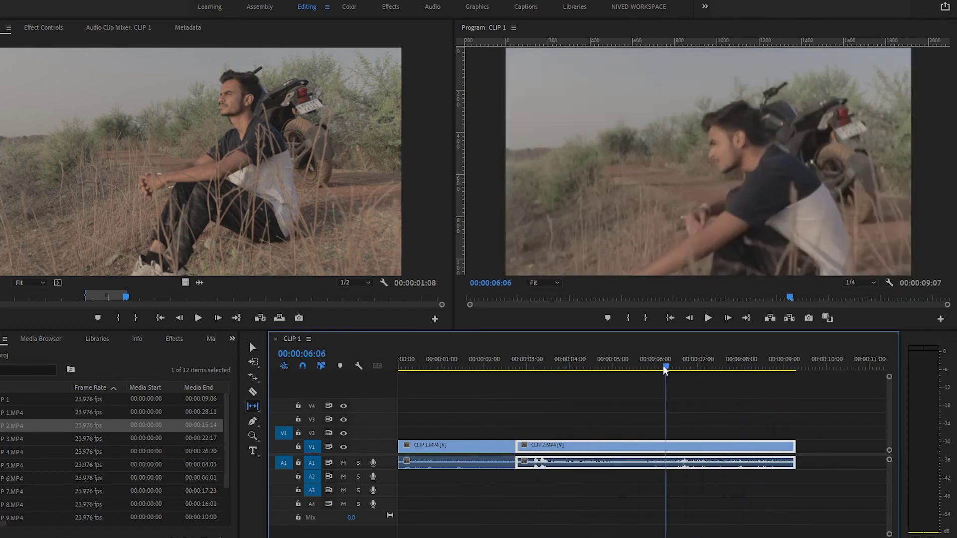
mouse_move(572, 451)
mouse_down()
mouse_move(747, 447)
mouse_move(573, 447)
mouse_up()
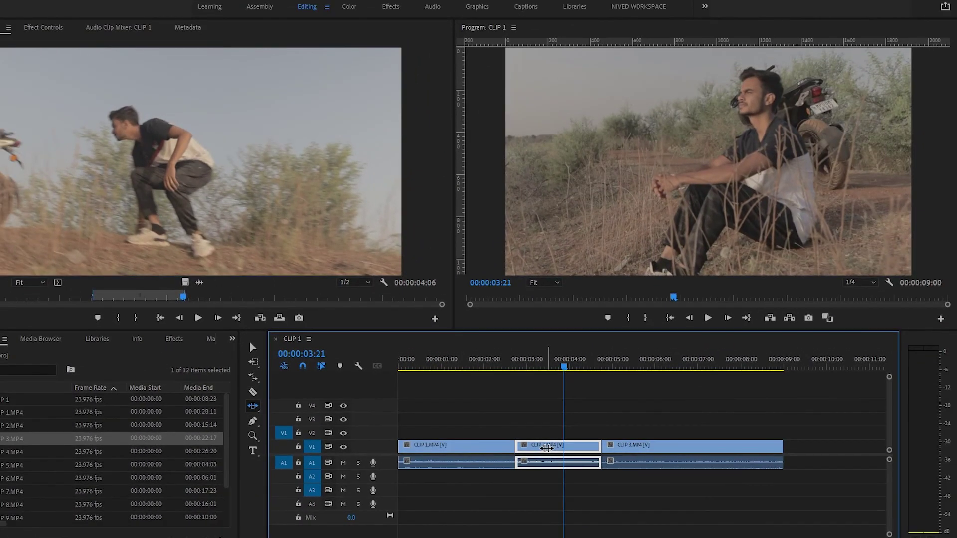
Slide CLIP 2.MP4 later between CLIP 1 and CLIP 3, then ease it slightly back.
drag(543, 446, 638, 457)
drag(627, 367, 635, 398)
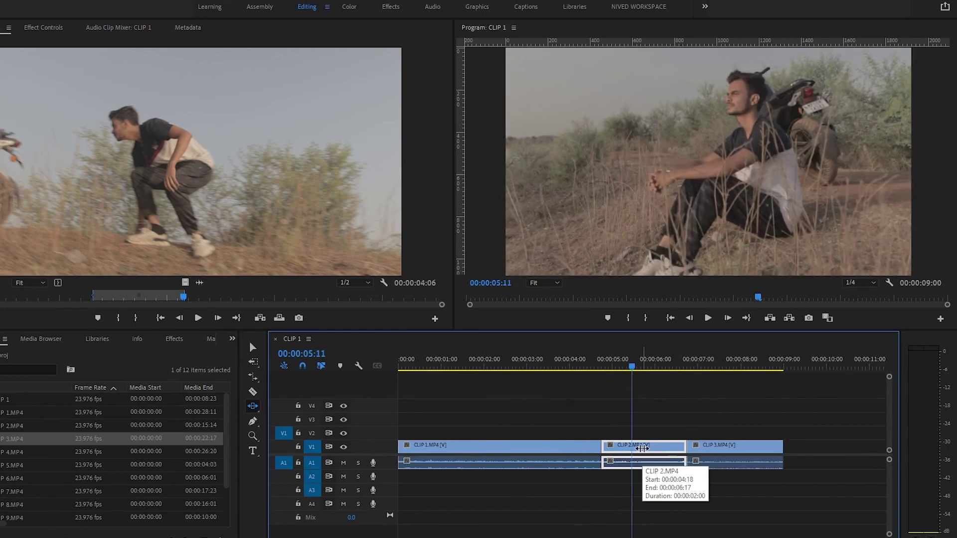
drag(627, 448, 605, 450)
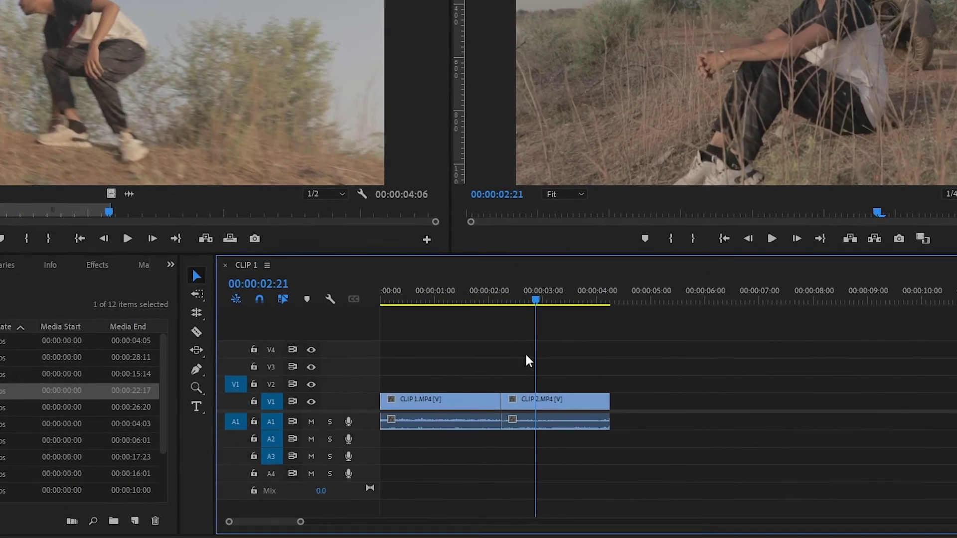
Roll the CLIP 1/CLIP 2 cut later with the Rolling Edit tool, leaving CLIP 2 short.
click(196, 312)
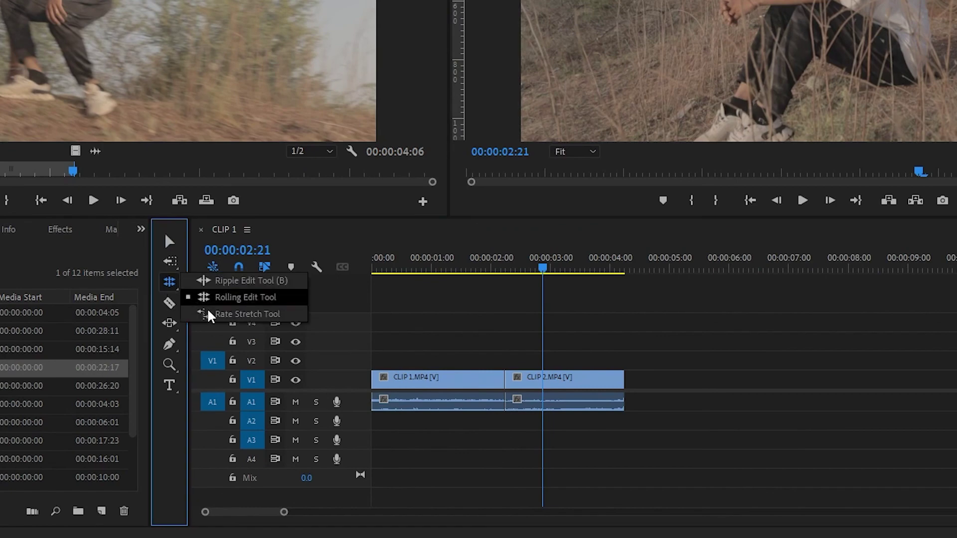
click(237, 298)
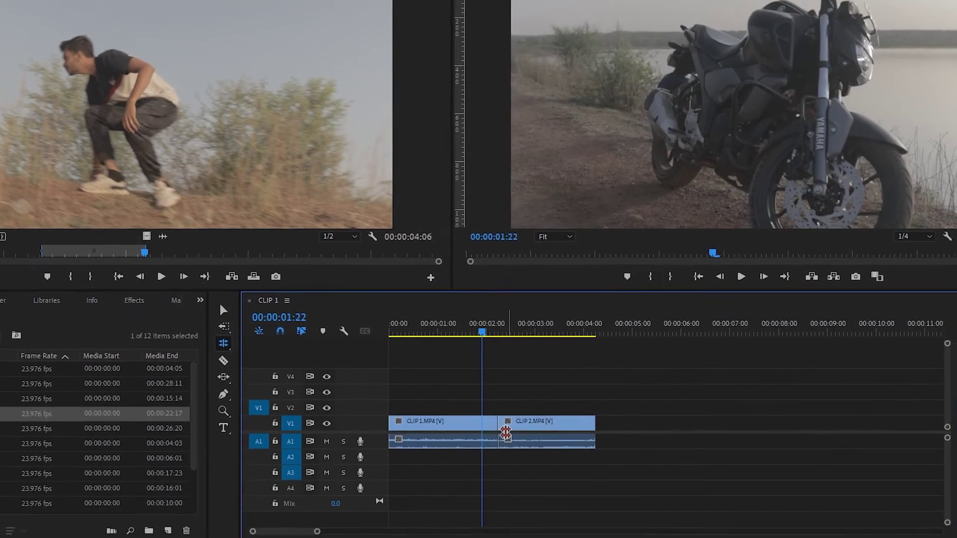
drag(506, 432, 547, 450)
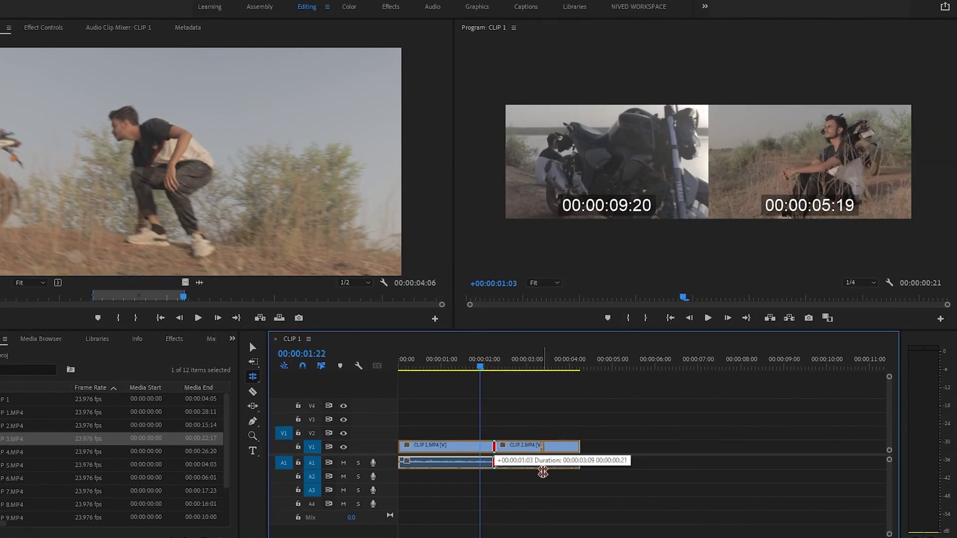
drag(543, 471, 549, 472)
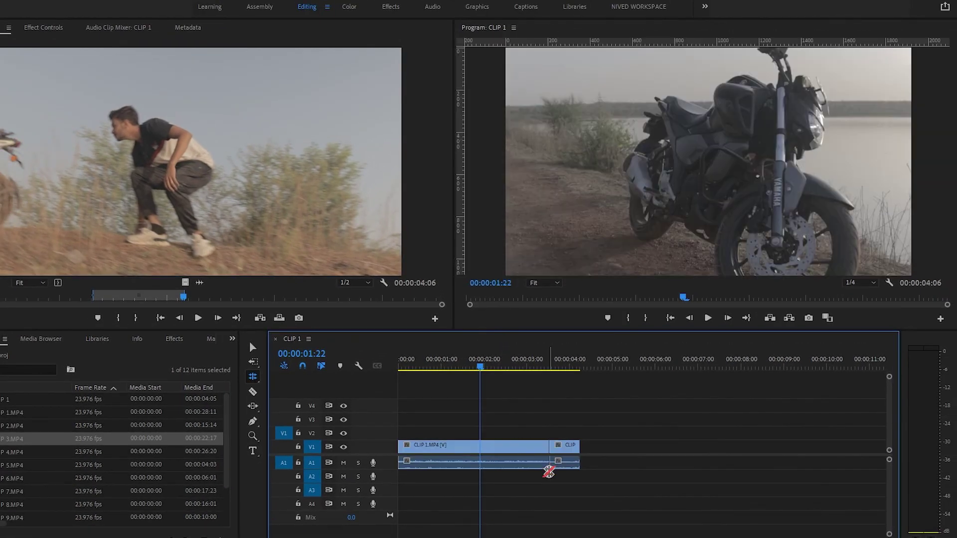
click(252, 421)
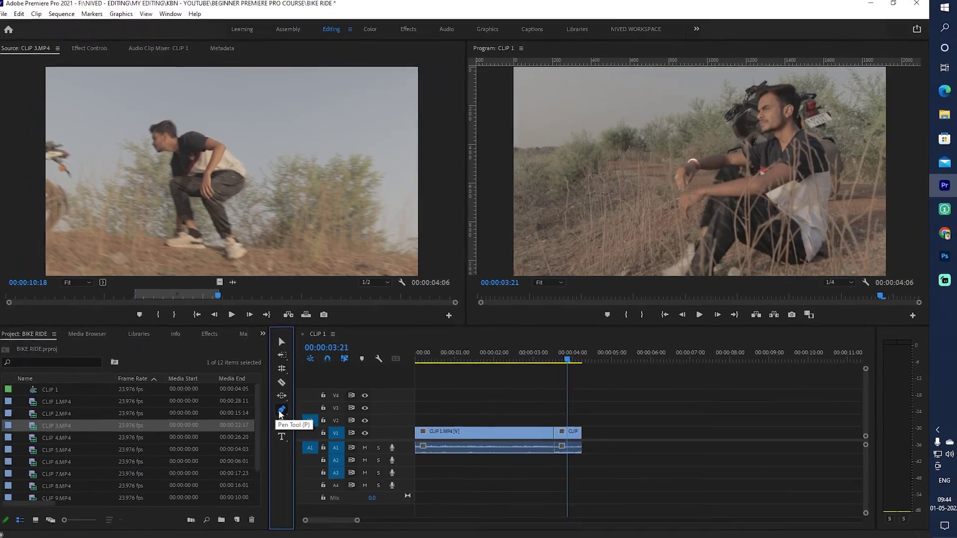